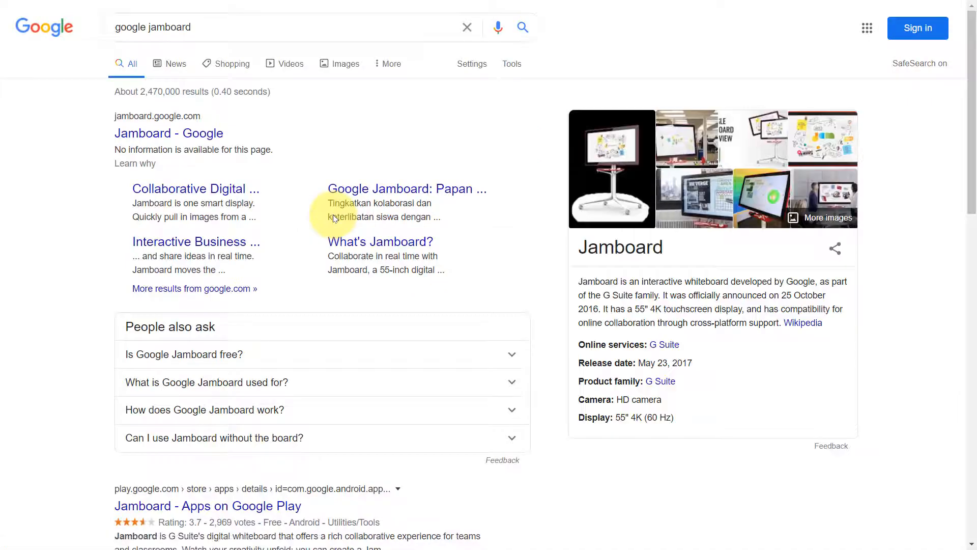
Step: Open Jamboard from the search results and sign in with the saved school account and password
{"action": "left_click", "coordinate": [195, 133]}
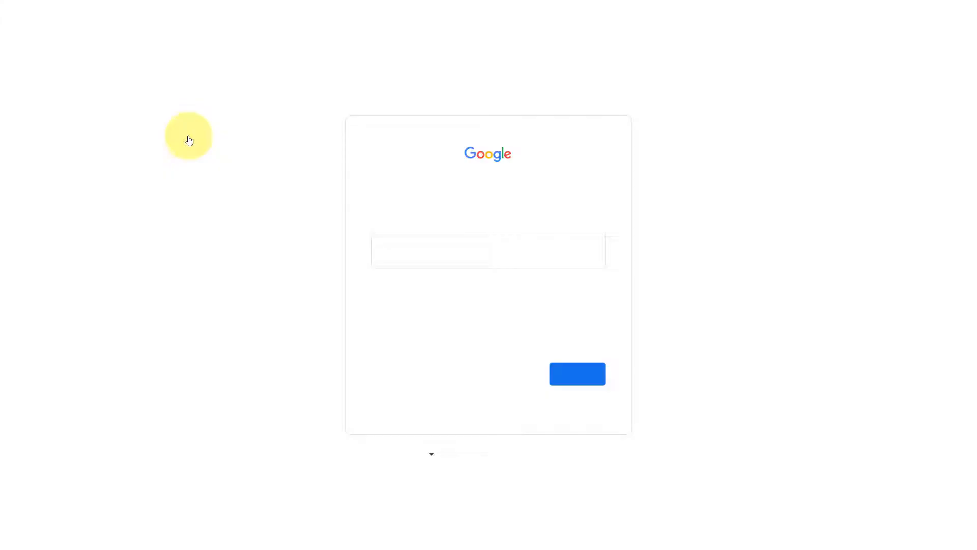
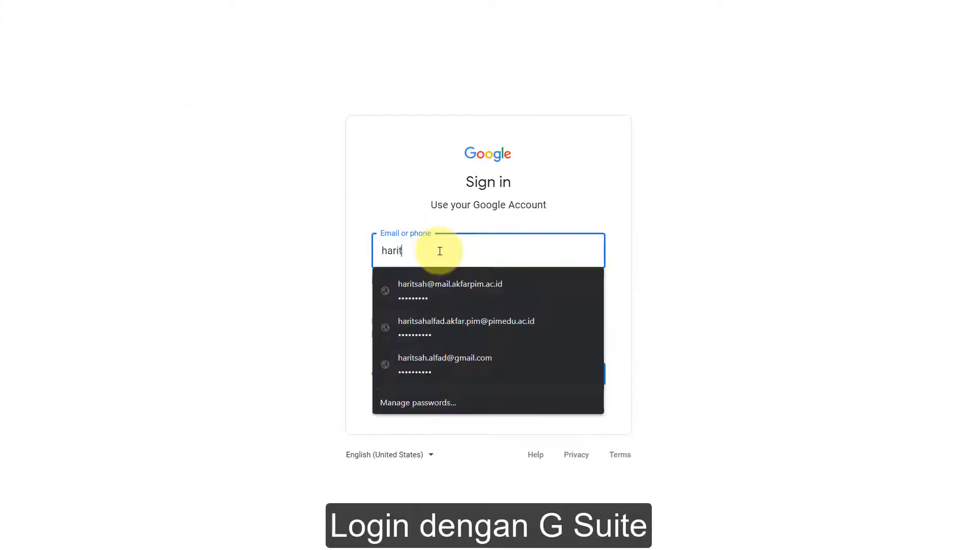
{"action": "left_click", "coordinate": [442, 286]}
{"action": "left_click", "coordinate": [586, 375]}
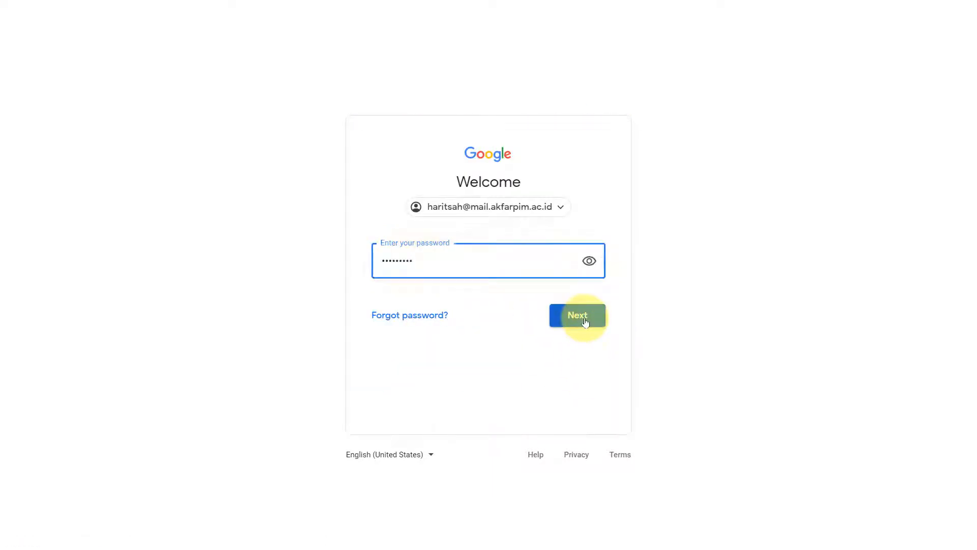
{"action": "left_click", "coordinate": [585, 319]}
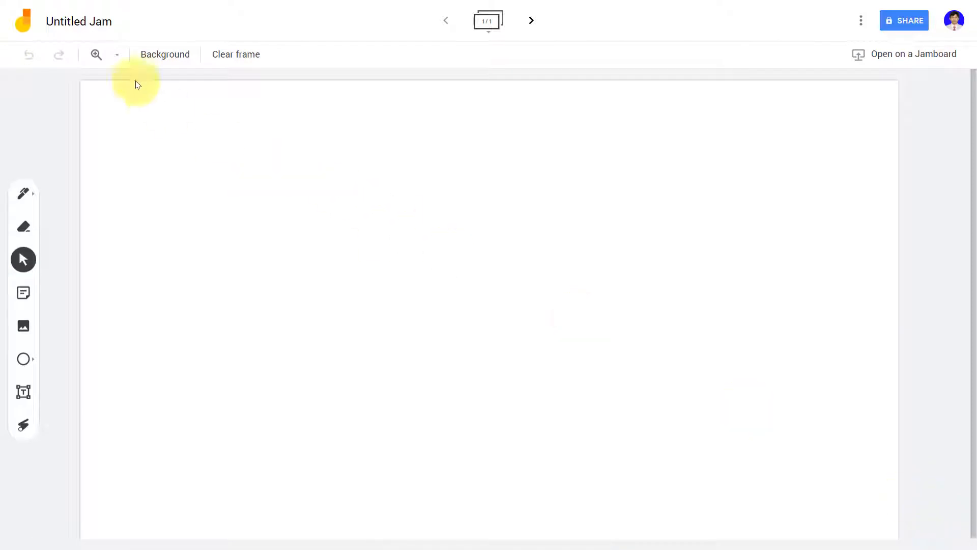
Step: Retitle 'Untitled Jam' as 'Pertemuan 2 : Topik Bebas'
{"action": "left_click", "coordinate": [76, 22]}
{"action": "type", "text": "Pertemuan 2 : Topik Bebas"}
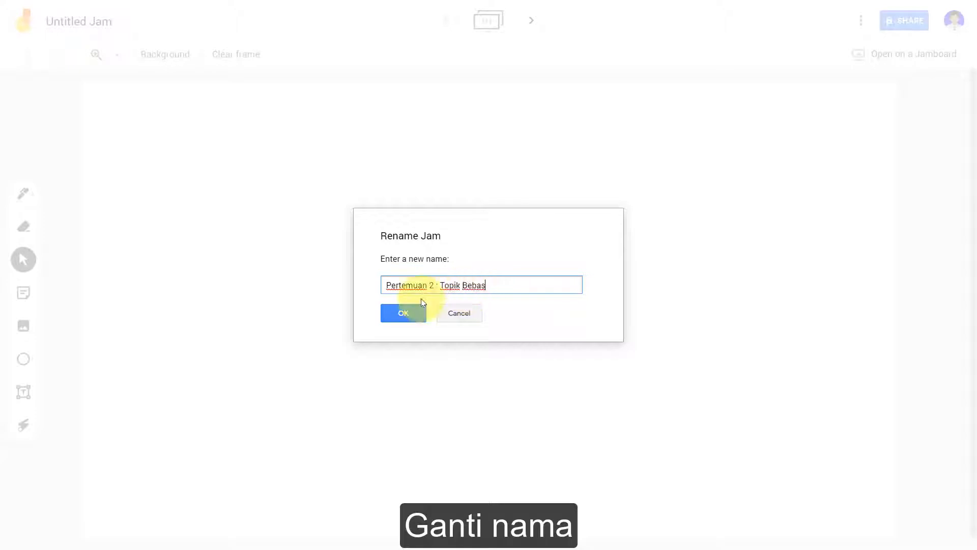
{"action": "left_click", "coordinate": [396, 307]}
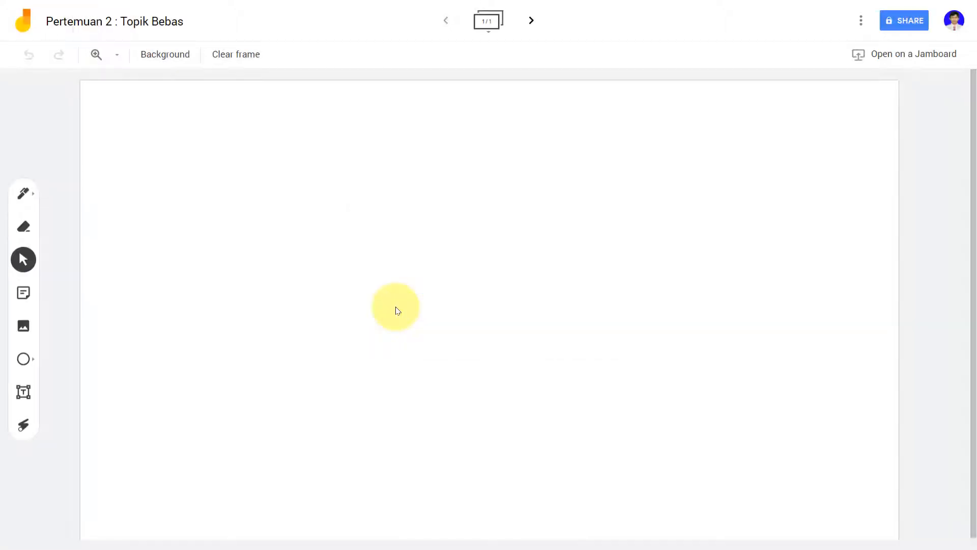
Step: Try the dark blue background, then settle on the white square-grid background
{"action": "left_click", "coordinate": [175, 54]}
{"action": "left_click", "coordinate": [259, 84]}
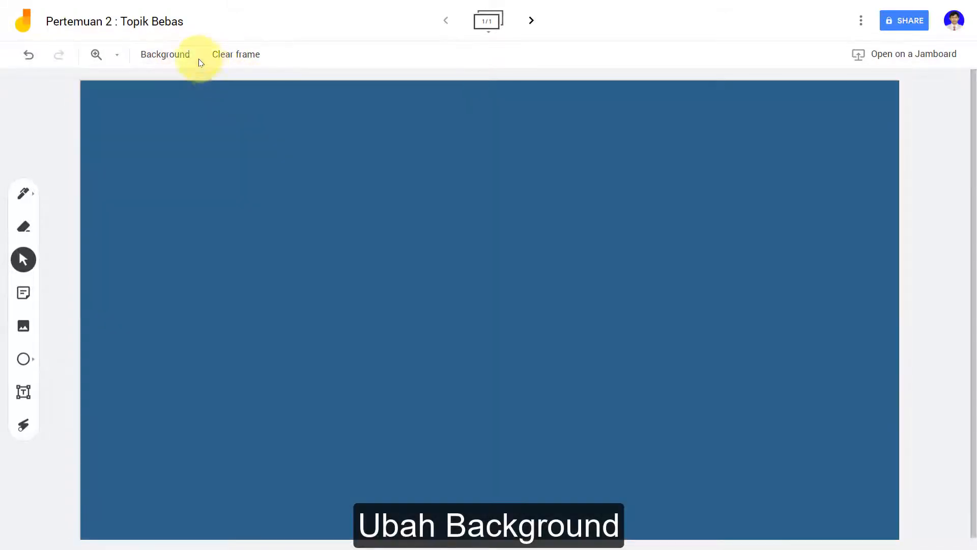
{"action": "left_click", "coordinate": [220, 83]}
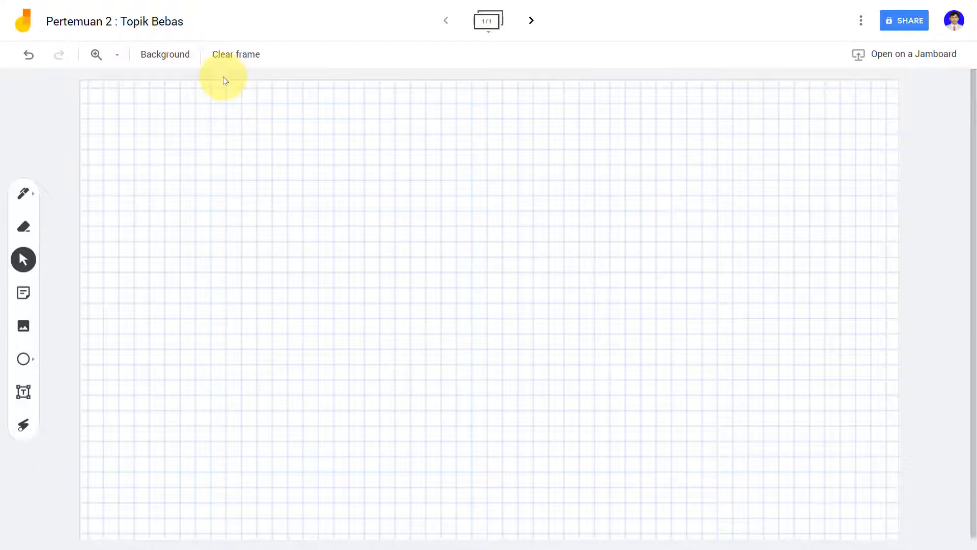
{"action": "left_click", "coordinate": [32, 199]}
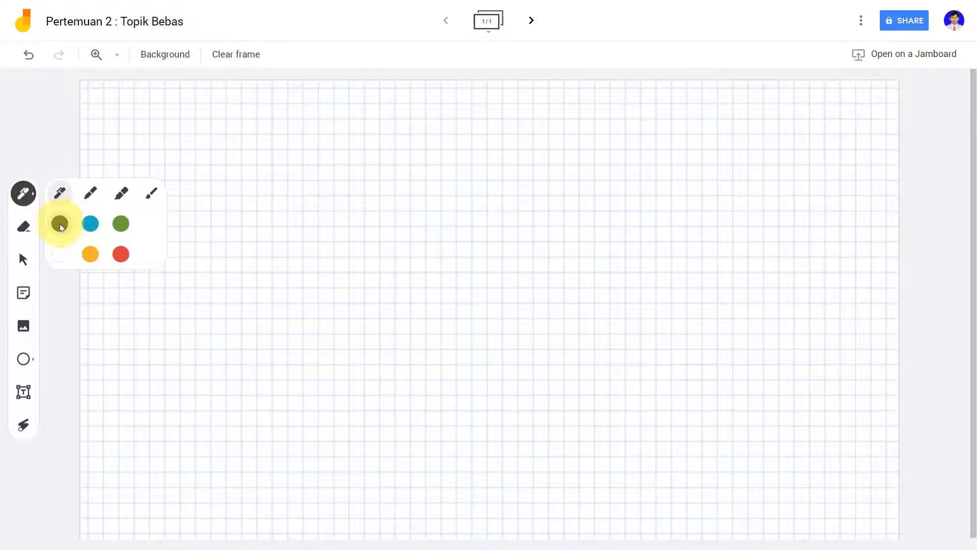
{"action": "mouse_move", "coordinate": [138, 133]}
{"action": "left_mouse_down"}
{"action": "mouse_move", "coordinate": [255, 178]}
{"action": "mouse_move", "coordinate": [316, 148]}
{"action": "mouse_move", "coordinate": [371, 140]}
{"action": "mouse_move", "coordinate": [405, 146]}
{"action": "mouse_move", "coordinate": [468, 129]}
{"action": "mouse_move", "coordinate": [465, 157]}
{"action": "mouse_move", "coordinate": [547, 138]}
{"action": "left_mouse_up"}
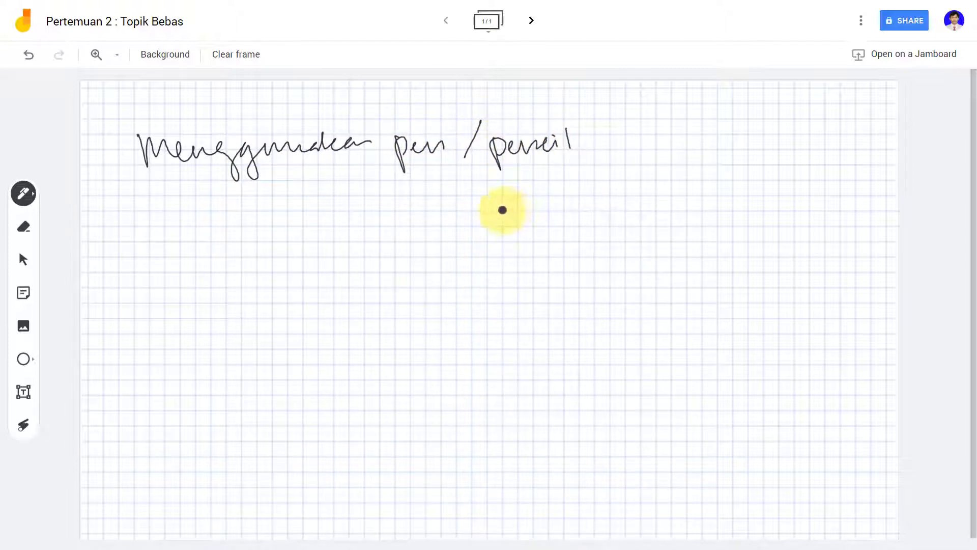
{"action": "left_click", "coordinate": [229, 59]}
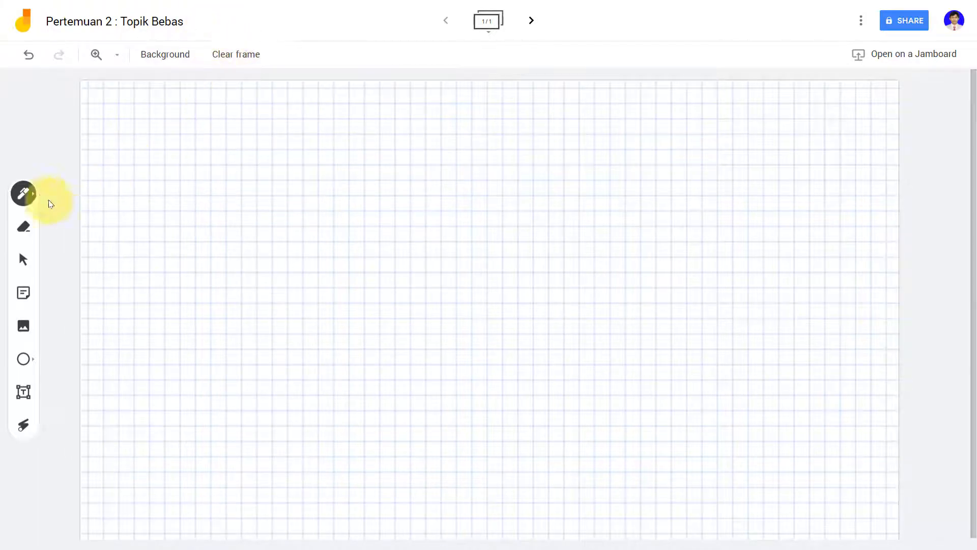
{"action": "left_click", "coordinate": [34, 194]}
{"action": "left_click", "coordinate": [122, 254]}
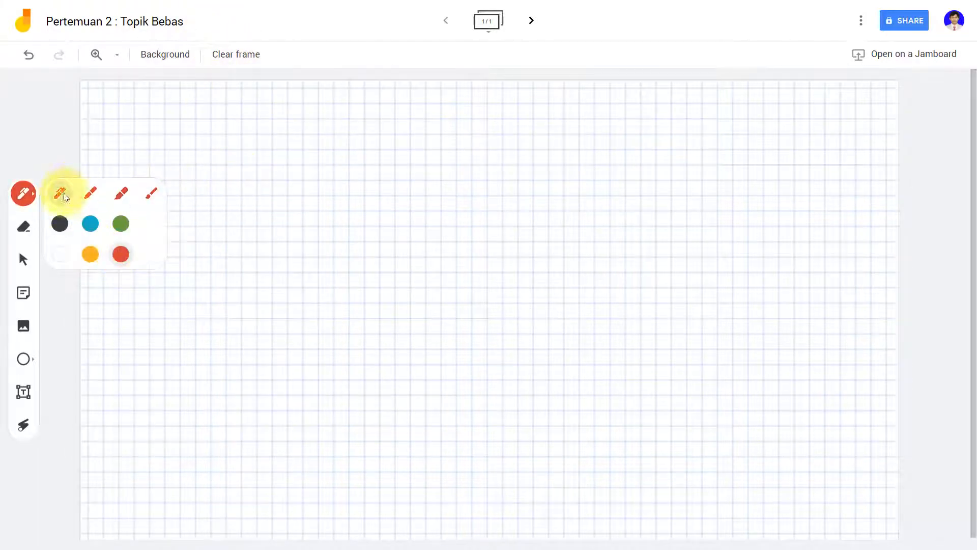
{"action": "left_click_drag", "start_coordinate": [222, 172], "coordinate": [272, 194]}
{"action": "mouse_move", "coordinate": [260, 177]}
{"action": "left_mouse_down"}
{"action": "mouse_move", "coordinate": [329, 185]}
{"action": "mouse_move", "coordinate": [395, 159]}
{"action": "mouse_move", "coordinate": [516, 169]}
{"action": "left_mouse_up"}
{"action": "left_click", "coordinate": [23, 226]}
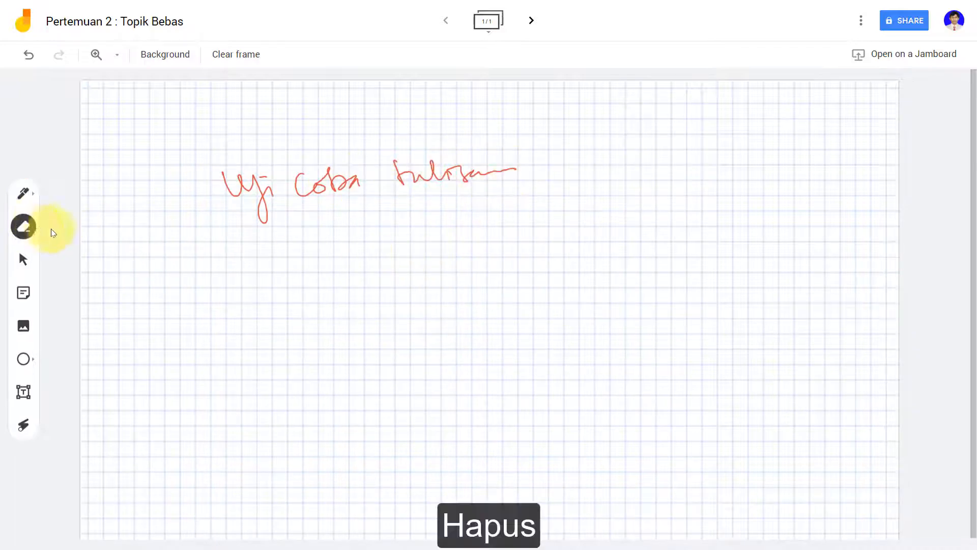
{"action": "mouse_move", "coordinate": [270, 191]}
{"action": "left_mouse_down"}
{"action": "mouse_move", "coordinate": [239, 186]}
{"action": "mouse_move", "coordinate": [274, 180]}
{"action": "mouse_move", "coordinate": [290, 202]}
{"action": "mouse_move", "coordinate": [460, 185]}
{"action": "mouse_move", "coordinate": [422, 172]}
{"action": "left_mouse_up"}
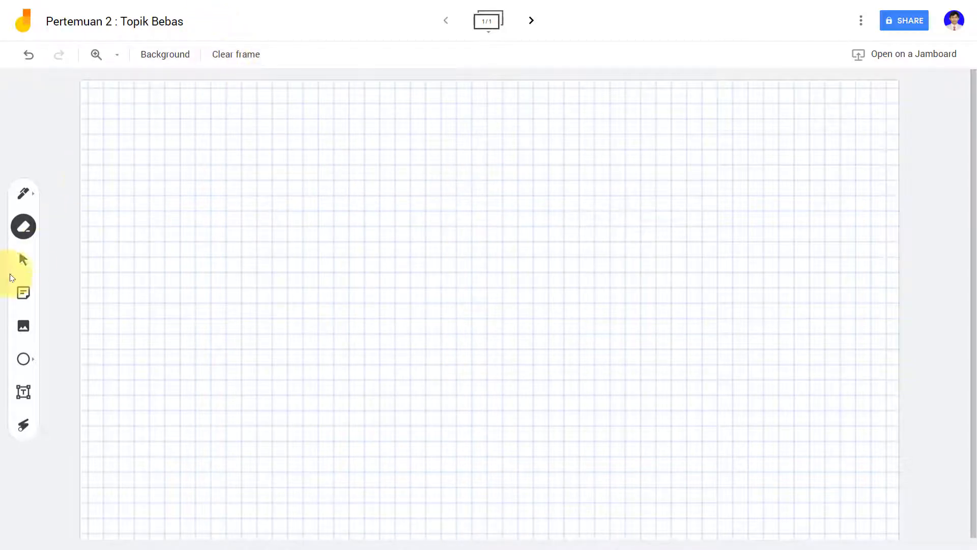
Step: Insert a tablet-style Jamboard picture found by Google Image Search for 'google jamboard'
{"action": "left_click", "coordinate": [23, 327]}
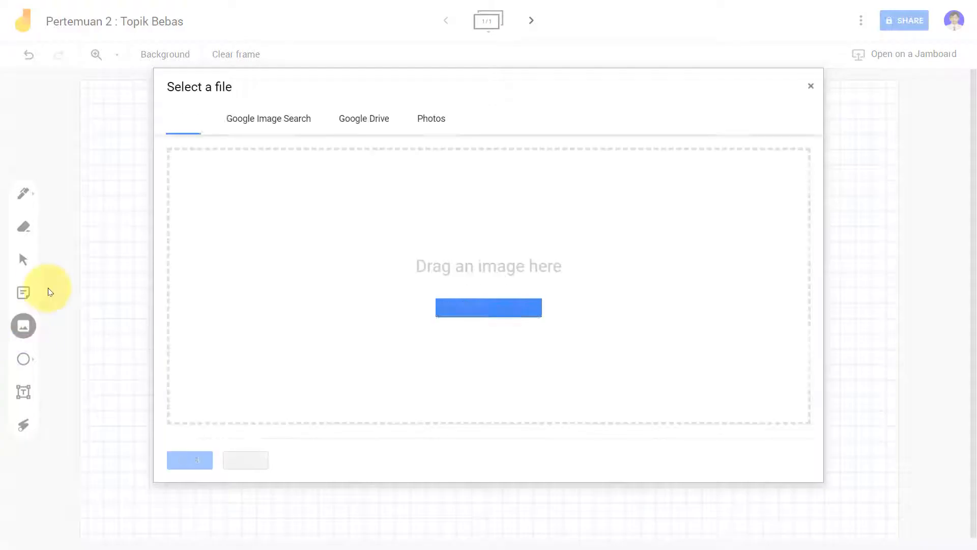
{"action": "left_click", "coordinate": [439, 122]}
{"action": "left_click", "coordinate": [383, 122]}
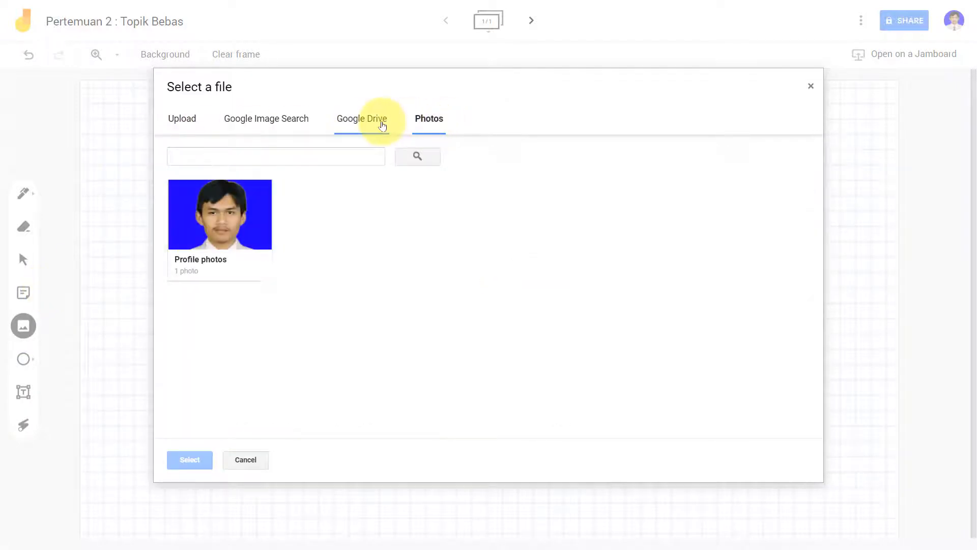
{"action": "left_click", "coordinate": [306, 123]}
{"action": "left_click", "coordinate": [172, 124]}
{"action": "left_click", "coordinate": [244, 122]}
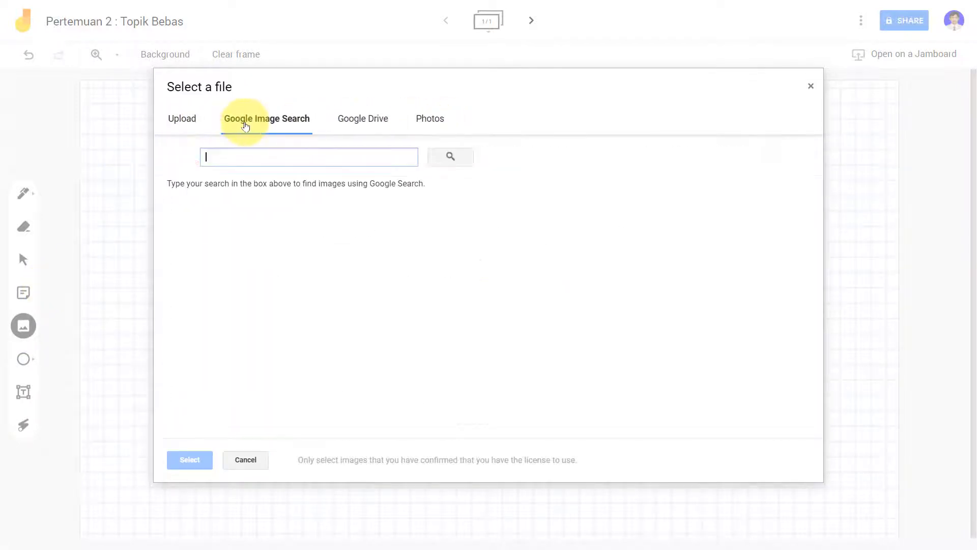
{"action": "type", "text": "google jamboa"}
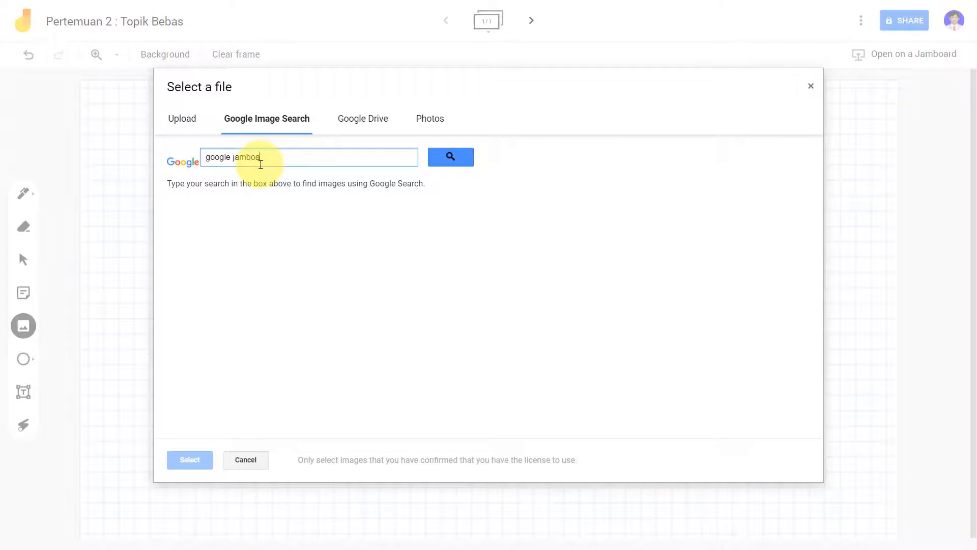
{"action": "type", "text": "rd"}
{"action": "key", "text": "Return"}
{"action": "left_click", "coordinate": [290, 248]}
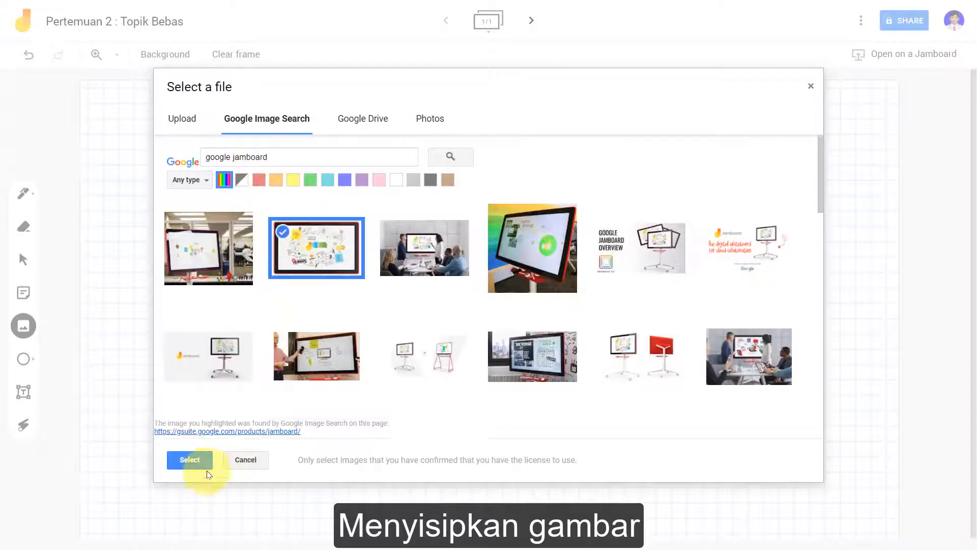
{"action": "left_click", "coordinate": [190, 460]}
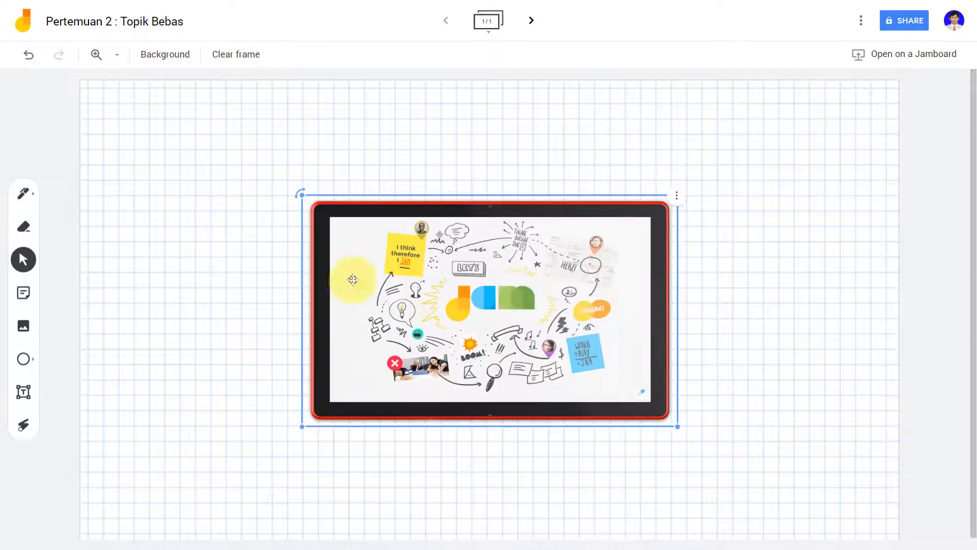
Step: Move the picture toward the upper left, tilt it counter-clockwise and resize it
{"action": "left_click_drag", "start_coordinate": [349, 285], "coordinate": [175, 210]}
{"action": "left_click_drag", "start_coordinate": [129, 116], "coordinate": [77, 187]}
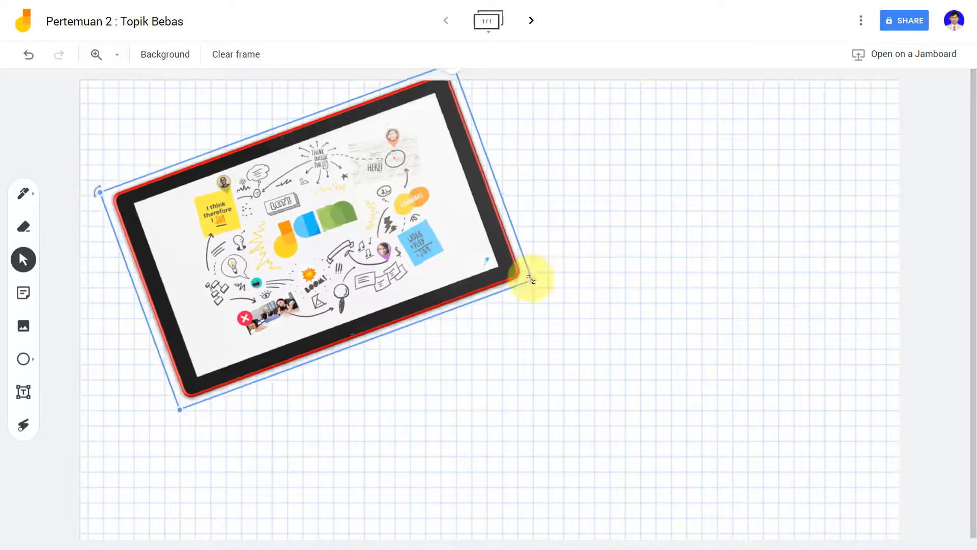
{"action": "left_click_drag", "start_coordinate": [532, 280], "coordinate": [419, 250]}
Step: Add a sticky note 'Tambahkan catatan disini, Ok/// :)', move it lower left and enlarge it
{"action": "left_click", "coordinate": [23, 293]}
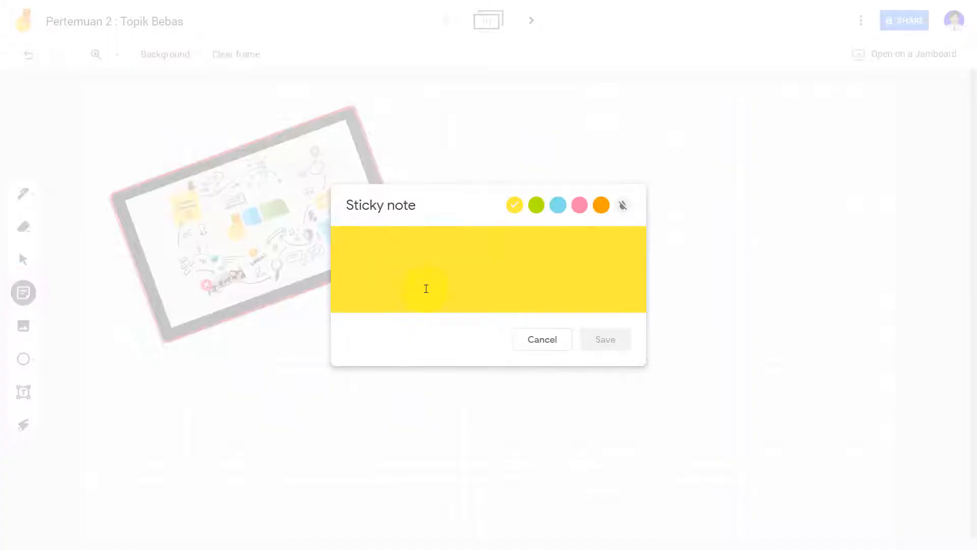
{"action": "type", "text": "Tambahkan catatan disini, Ok//"}
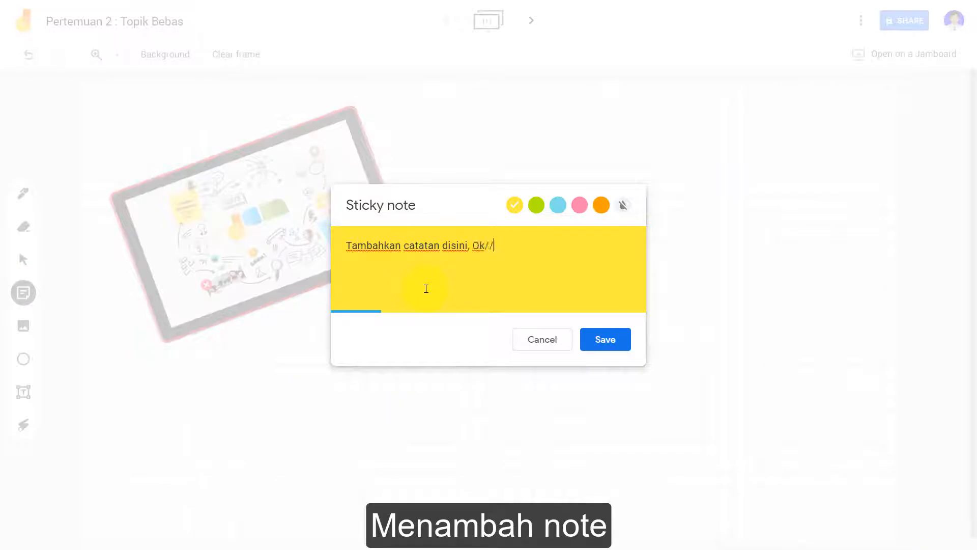
{"action": "type", "text": "/ :)"}
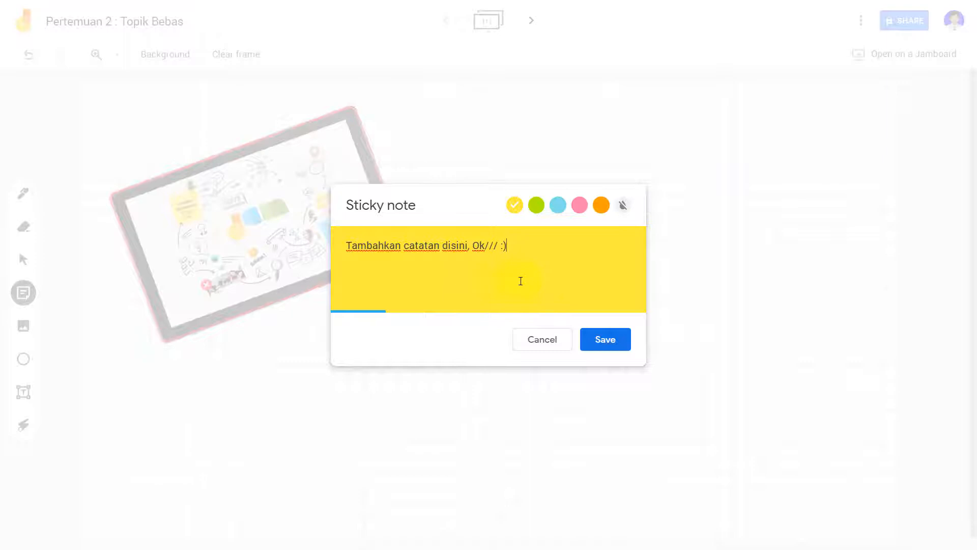
{"action": "left_click", "coordinate": [605, 339]}
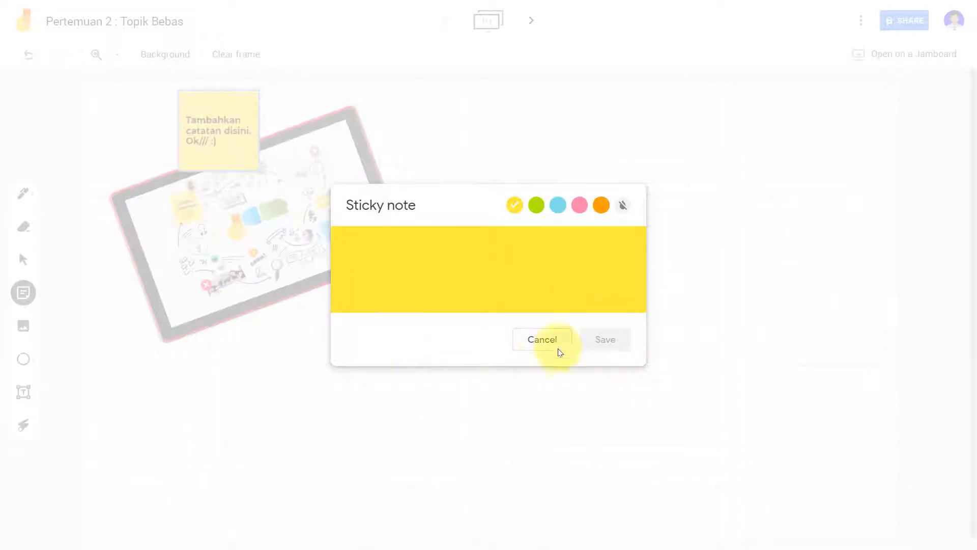
{"action": "left_click", "coordinate": [549, 338]}
{"action": "left_click_drag", "start_coordinate": [221, 136], "coordinate": [180, 413]}
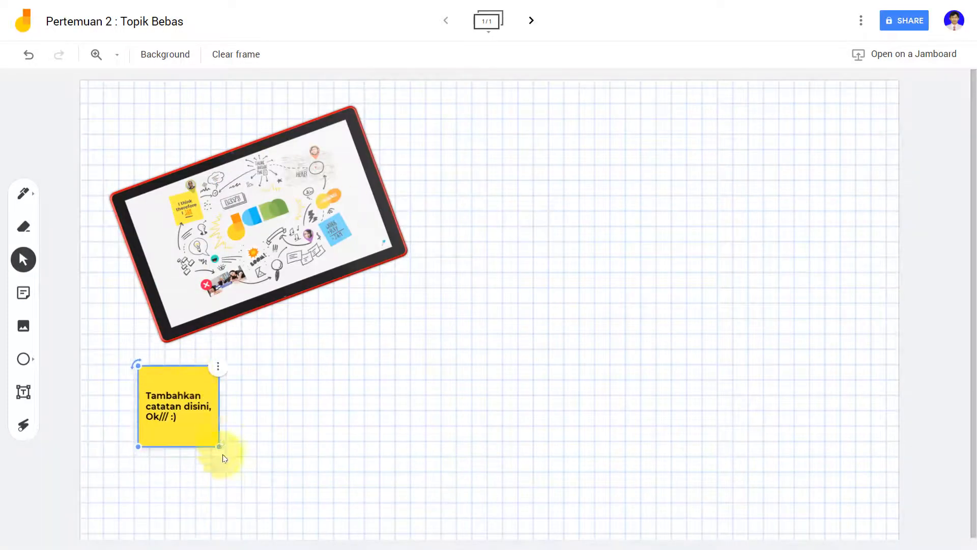
{"action": "left_click_drag", "start_coordinate": [218, 448], "coordinate": [275, 502]}
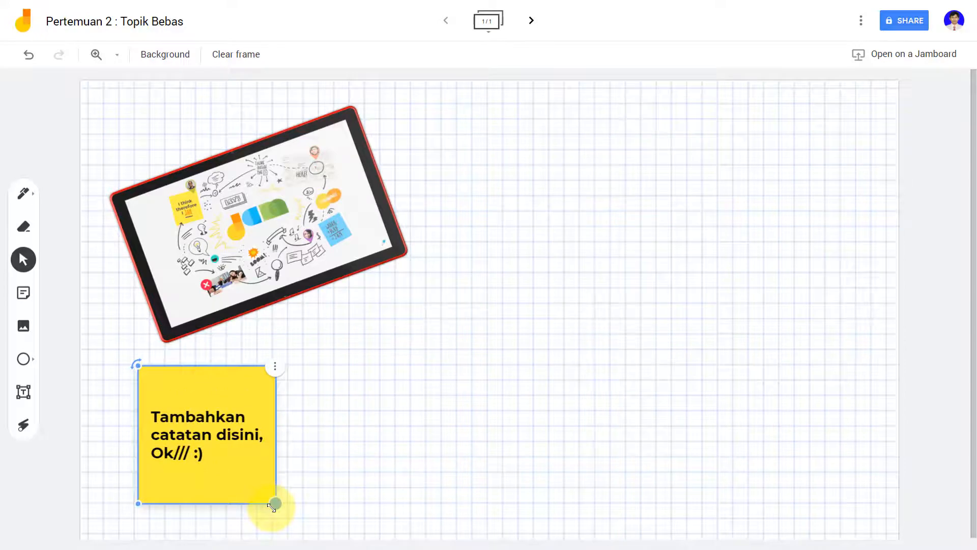
Step: Place a text box near the top of the frame reading 'ini adalah text box'
{"action": "left_click", "coordinate": [22, 392]}
{"action": "left_click", "coordinate": [440, 107]}
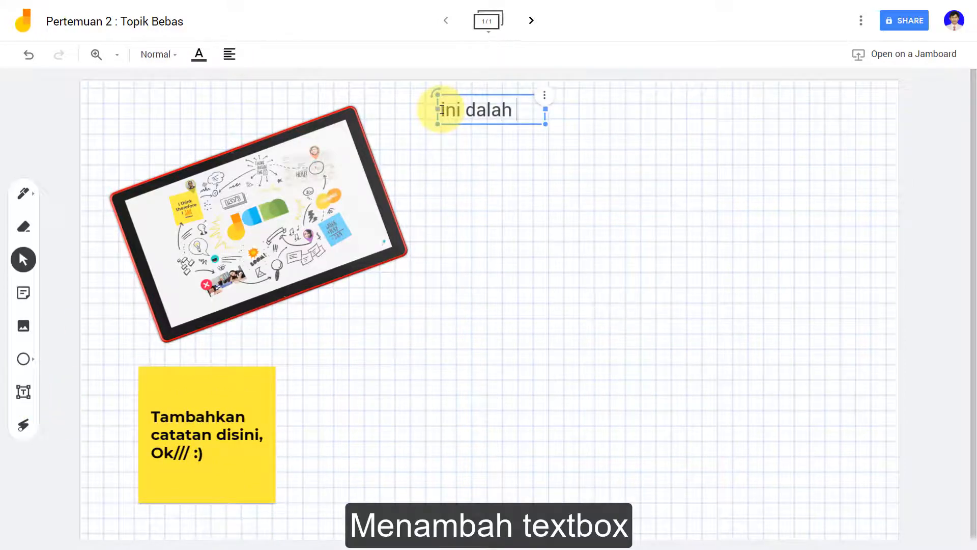
{"action": "type", "text": "text box"}
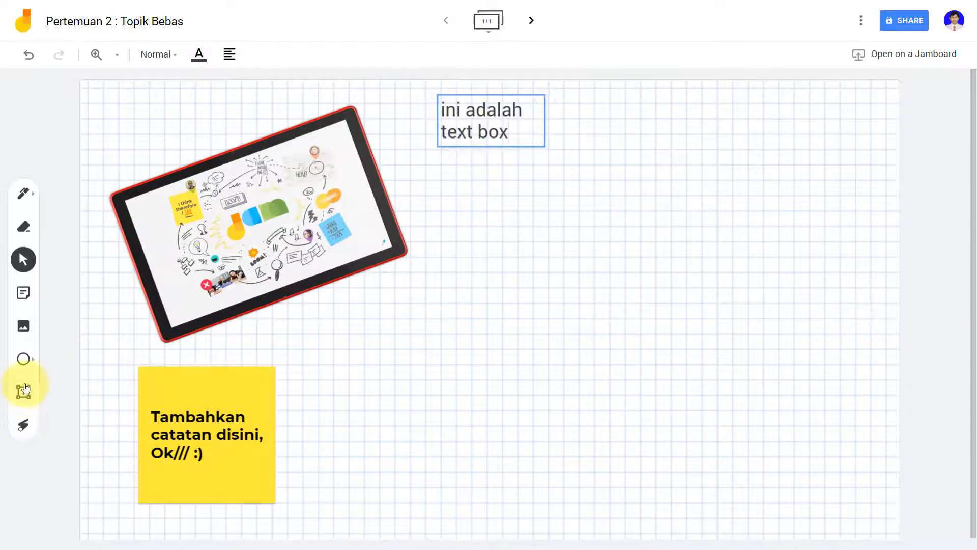
Step: Draw a small arrow shape to the right of the text box
{"action": "left_click", "coordinate": [24, 359]}
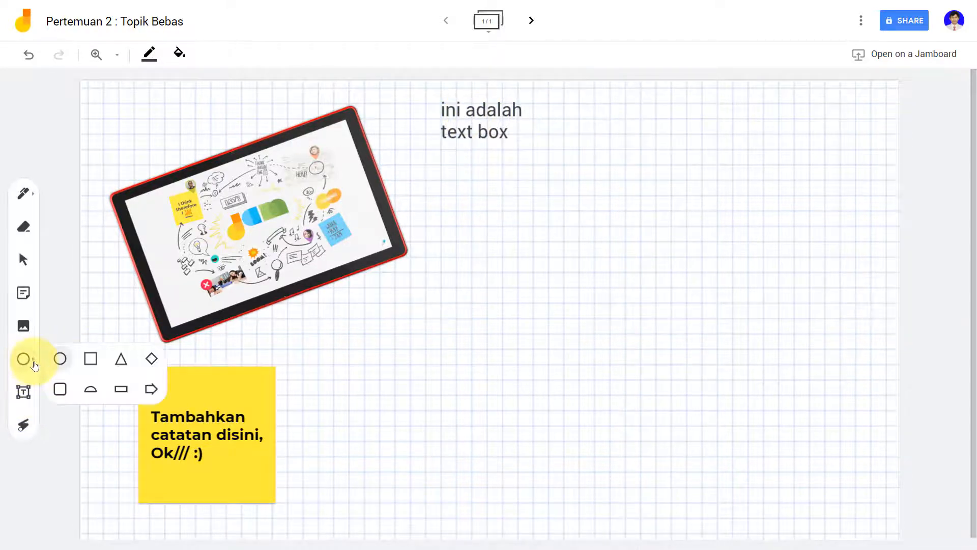
{"action": "left_click", "coordinate": [151, 389]}
{"action": "left_click_drag", "start_coordinate": [554, 110], "coordinate": [590, 126]}
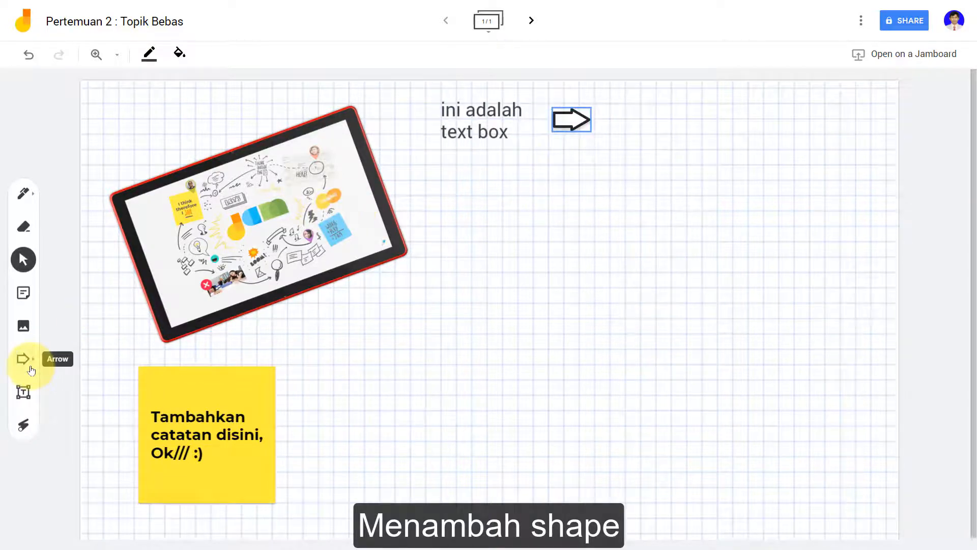
Step: Insert a labelled atom-structure diagram found by image search for 'struktur atom'
{"action": "left_click", "coordinate": [23, 328]}
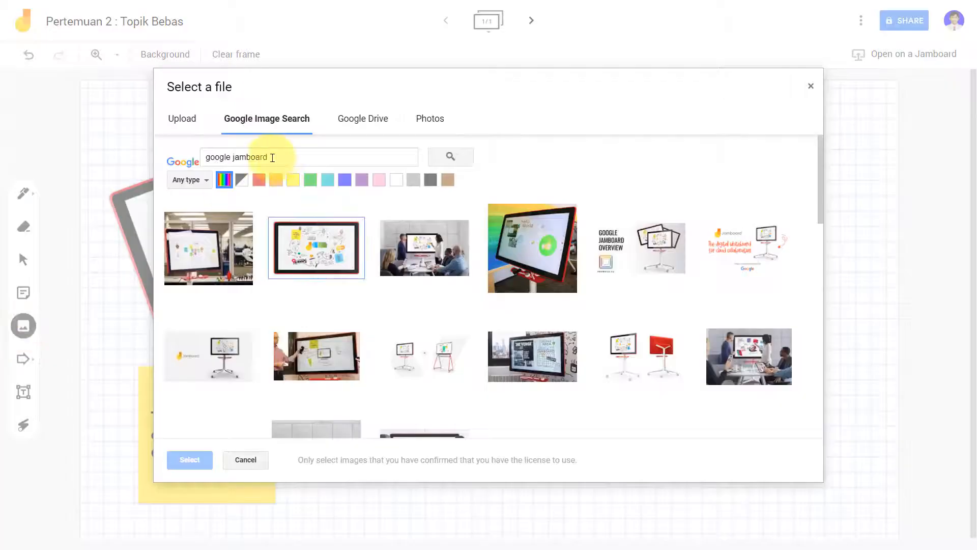
{"action": "left_click_drag", "start_coordinate": [273, 158], "coordinate": [161, 159]}
{"action": "type", "text": "stru"}
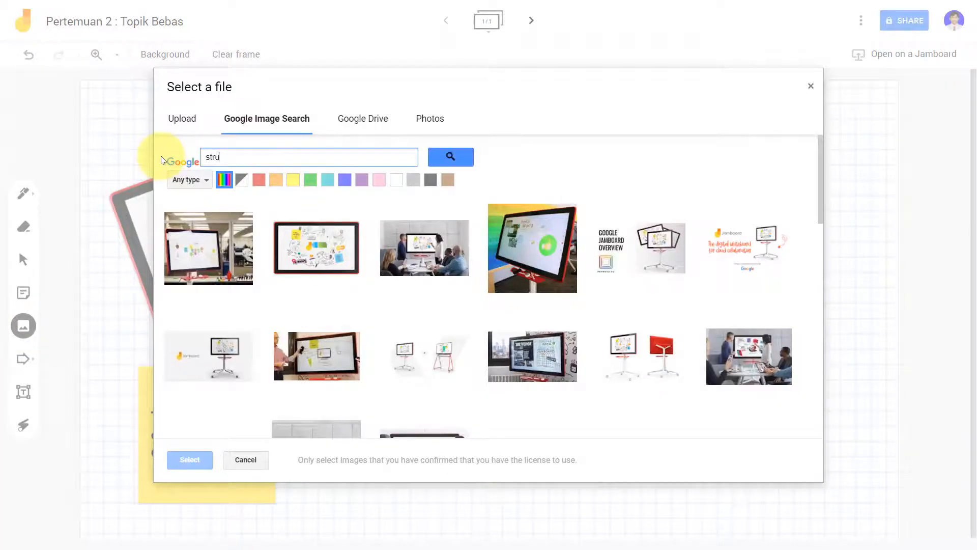
{"action": "type", "text": "ktur atom"}
{"action": "key", "text": "Return"}
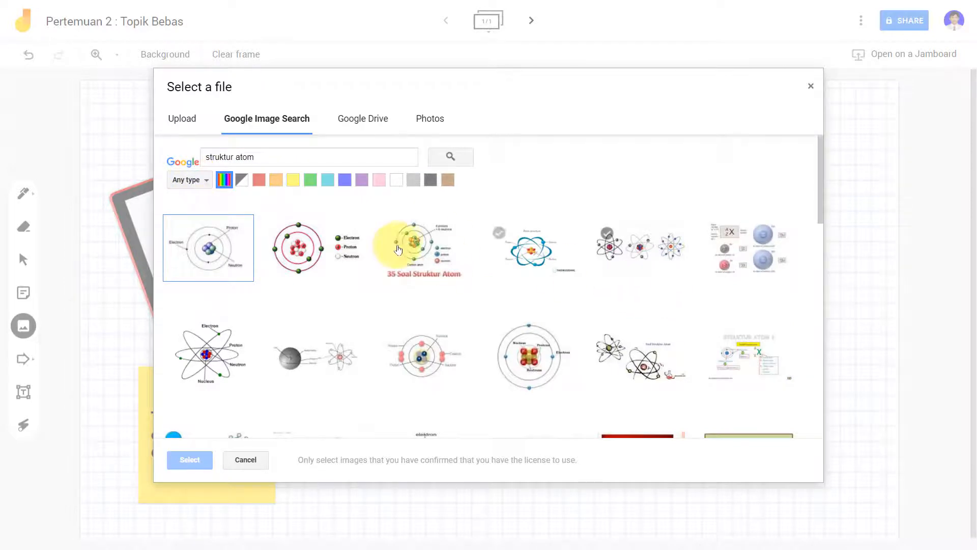
{"action": "left_click", "coordinate": [330, 288]}
{"action": "left_click", "coordinate": [190, 460]}
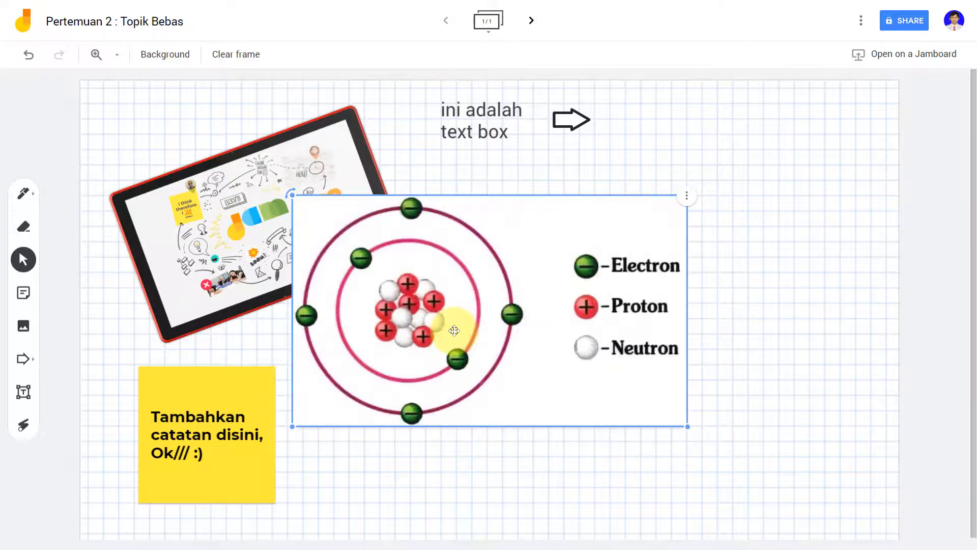
Step: Move the atom diagram down and right beside the sticky note and shrink it
{"action": "left_click_drag", "start_coordinate": [455, 331], "coordinate": [474, 424]}
{"action": "left_click_drag", "start_coordinate": [688, 502], "coordinate": [624, 411]}
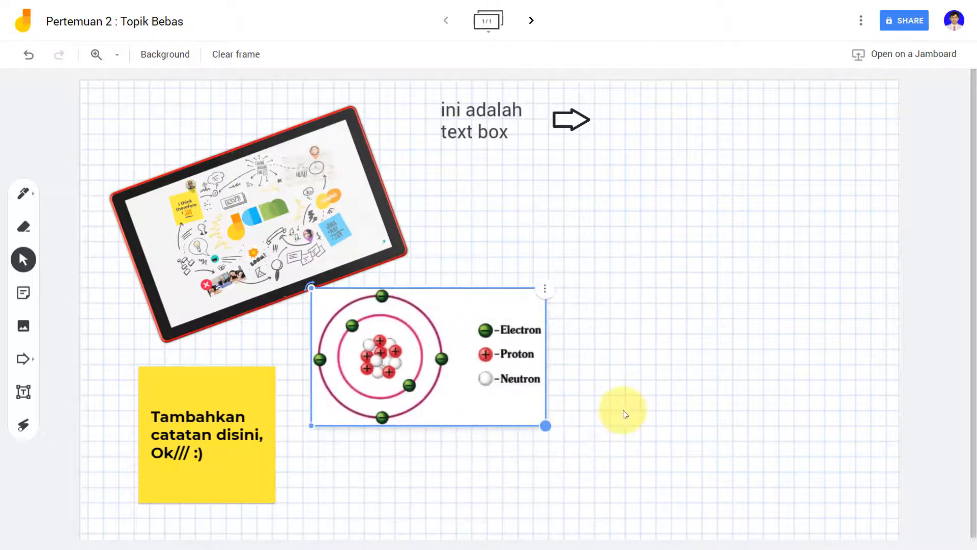
{"action": "left_click", "coordinate": [625, 413]}
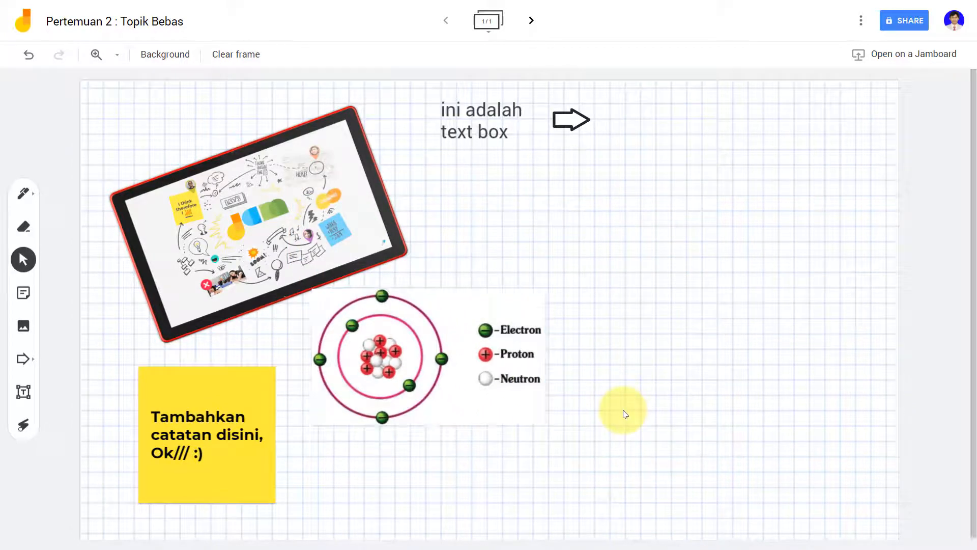
Step: Draw a red pen arrow pointing at the atom diagram's legend
{"action": "left_click", "coordinate": [31, 194]}
{"action": "left_click", "coordinate": [528, 279]}
{"action": "mouse_move", "coordinate": [485, 308]}
{"action": "left_mouse_down"}
{"action": "mouse_move", "coordinate": [603, 254]}
{"action": "mouse_move", "coordinate": [685, 238]}
{"action": "mouse_move", "coordinate": [829, 245]}
{"action": "mouse_move", "coordinate": [862, 234]}
{"action": "left_mouse_up"}
Step: Highlight the word Proton in the legend with the highlighter
{"action": "left_click", "coordinate": [24, 194]}
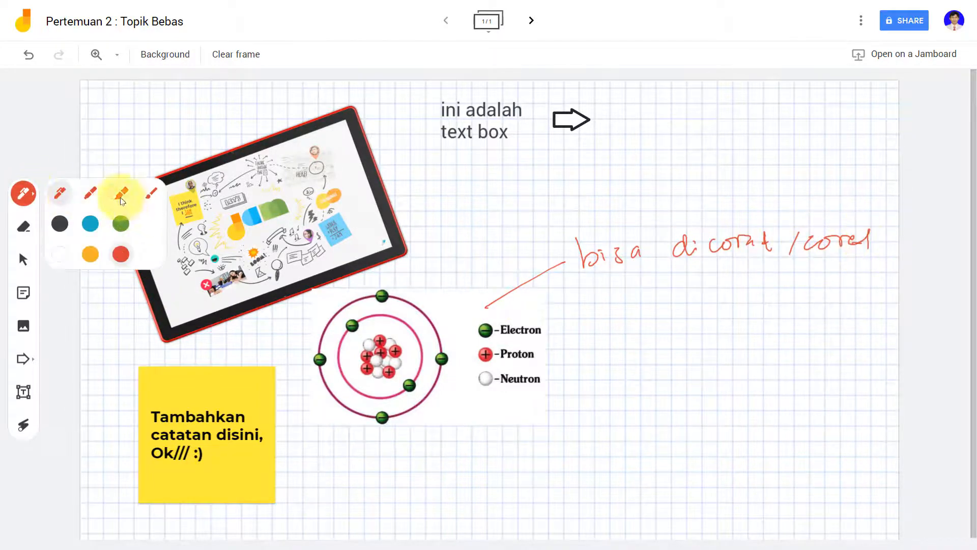
{"action": "left_click", "coordinate": [122, 197]}
{"action": "left_click_drag", "start_coordinate": [483, 354], "coordinate": [540, 355]}
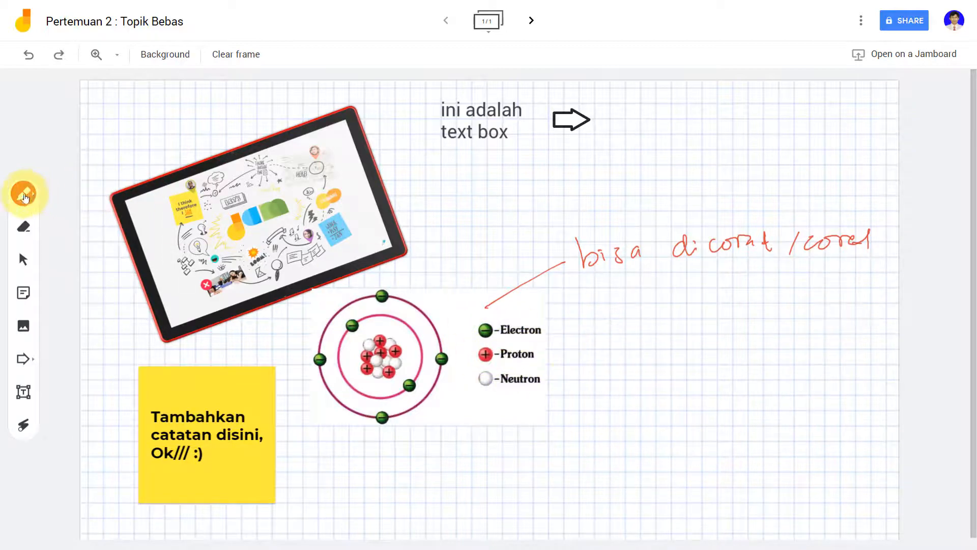
Step: Highlight Electron, Neutron and both lines of the text box in green
{"action": "left_click", "coordinate": [24, 193]}
{"action": "left_click", "coordinate": [120, 224]}
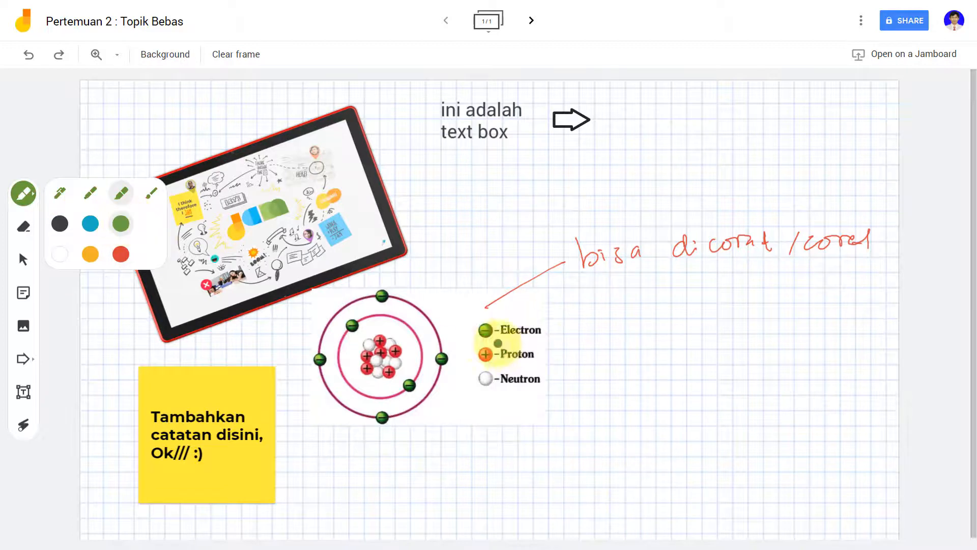
{"action": "left_click_drag", "start_coordinate": [480, 331], "coordinate": [539, 332]}
{"action": "left_click_drag", "start_coordinate": [480, 378], "coordinate": [546, 380]}
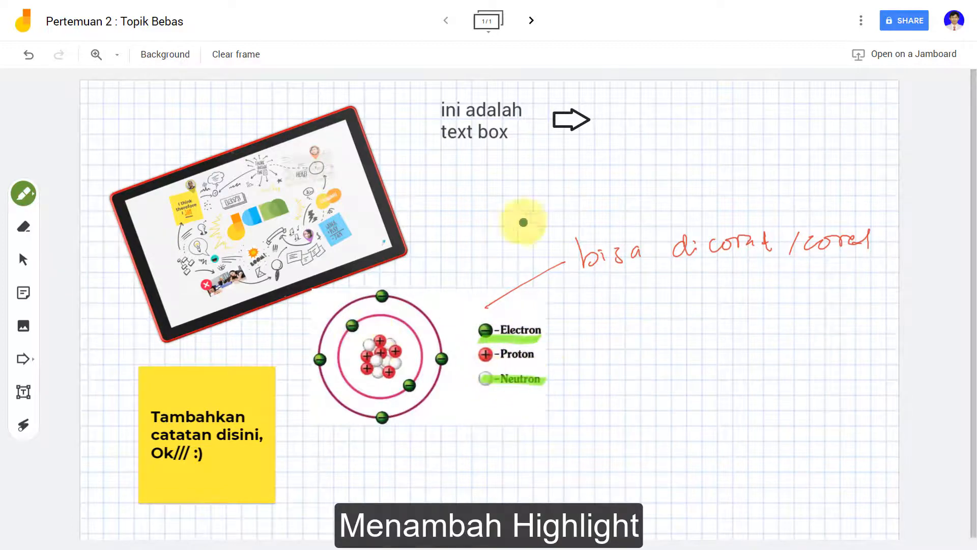
{"action": "left_click_drag", "start_coordinate": [437, 110], "coordinate": [522, 110]}
{"action": "left_click_drag", "start_coordinate": [432, 136], "coordinate": [520, 136]}
Step: Add an orange highlighter mark beside the arrow, then handwrite 'Untuk' on the blank frame
{"action": "left_click", "coordinate": [24, 194]}
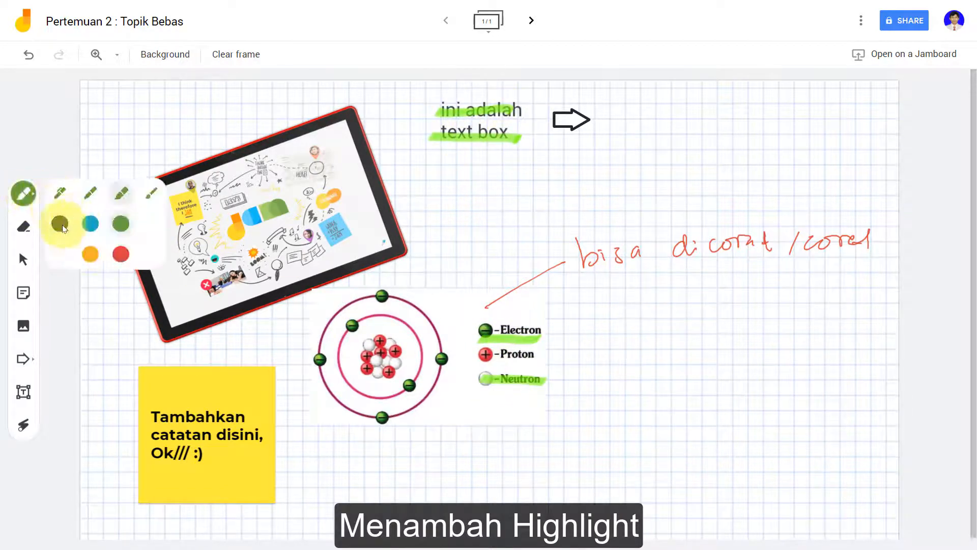
{"action": "left_click", "coordinate": [90, 254]}
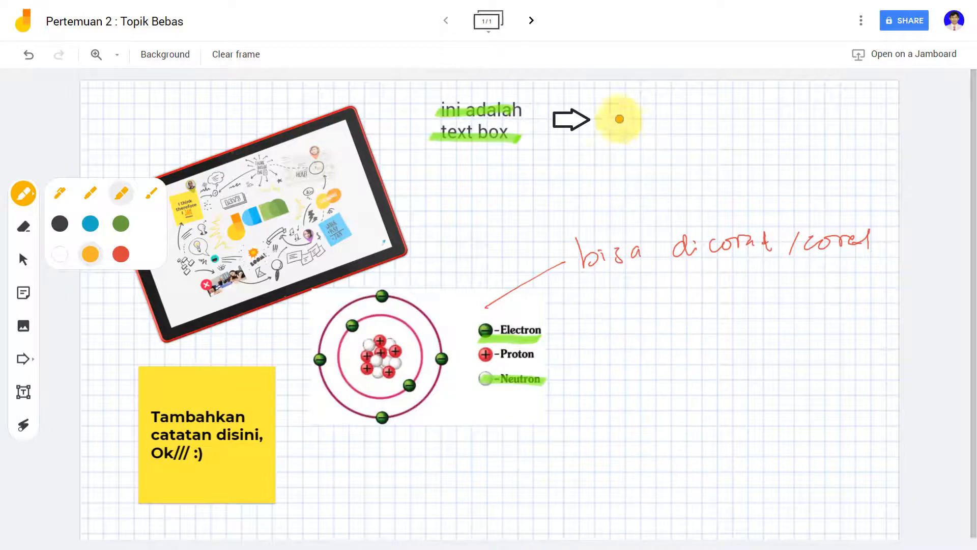
{"action": "mouse_move", "coordinate": [616, 104]}
{"action": "left_mouse_down"}
{"action": "mouse_move", "coordinate": [632, 124]}
{"action": "mouse_move", "coordinate": [812, 120]}
{"action": "mouse_move", "coordinate": [841, 152]}
{"action": "left_mouse_up"}
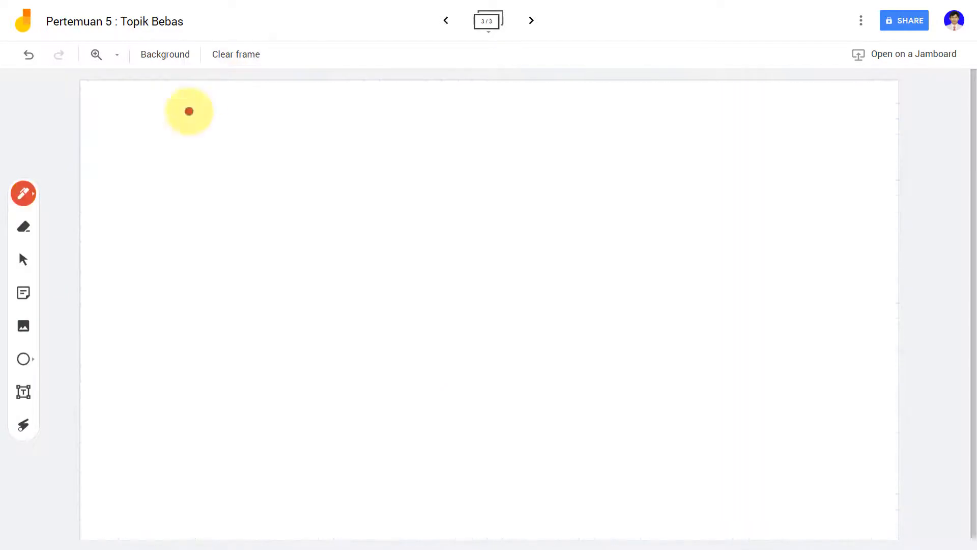
{"action": "mouse_move", "coordinate": [102, 128]}
{"action": "left_mouse_down"}
{"action": "mouse_move", "coordinate": [135, 151]}
{"action": "mouse_move", "coordinate": [242, 133]}
{"action": "mouse_move", "coordinate": [283, 159]}
{"action": "mouse_move", "coordinate": [388, 144]}
{"action": "mouse_move", "coordinate": [400, 176]}
{"action": "mouse_move", "coordinate": [438, 144]}
{"action": "mouse_move", "coordinate": [488, 131]}
{"action": "left_mouse_up"}
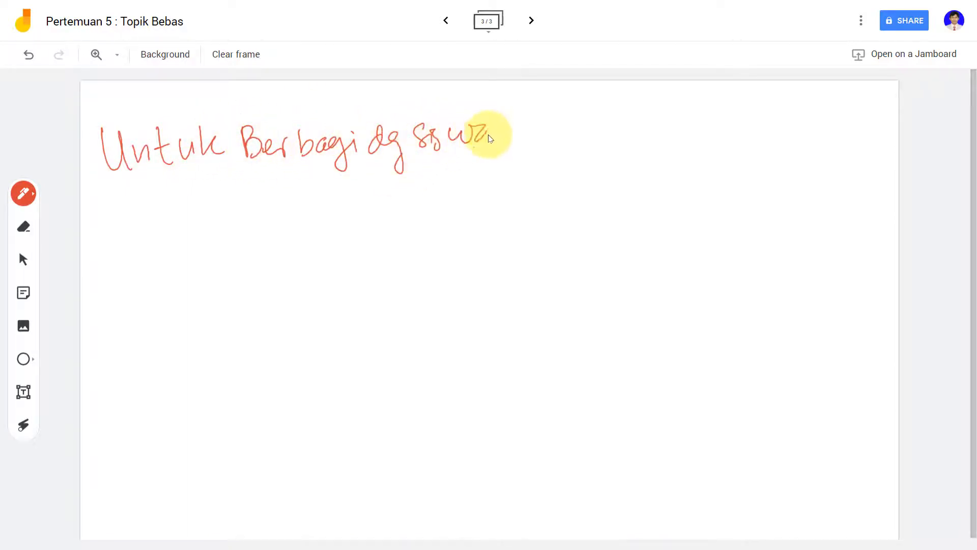
Step: Finish the red handwritten note about downloading Jamboard across three lines
{"action": "mouse_move", "coordinate": [113, 197]}
{"action": "left_mouse_down"}
{"action": "mouse_move", "coordinate": [108, 233]}
{"action": "mouse_move", "coordinate": [231, 197]}
{"action": "mouse_move", "coordinate": [247, 207]}
{"action": "mouse_move", "coordinate": [277, 194]}
{"action": "mouse_move", "coordinate": [462, 192]}
{"action": "mouse_move", "coordinate": [545, 170]}
{"action": "mouse_move", "coordinate": [552, 189]}
{"action": "left_mouse_up"}
{"action": "mouse_move", "coordinate": [562, 152]}
{"action": "left_mouse_down"}
{"action": "mouse_move", "coordinate": [556, 159]}
{"action": "mouse_move", "coordinate": [578, 175]}
{"action": "mouse_move", "coordinate": [609, 155]}
{"action": "left_mouse_up"}
{"action": "mouse_move", "coordinate": [132, 265]}
{"action": "left_mouse_down"}
{"action": "mouse_move", "coordinate": [218, 276]}
{"action": "mouse_move", "coordinate": [349, 261]}
{"action": "mouse_move", "coordinate": [389, 237]}
{"action": "mouse_move", "coordinate": [471, 246]}
{"action": "mouse_move", "coordinate": [547, 230]}
{"action": "left_mouse_up"}
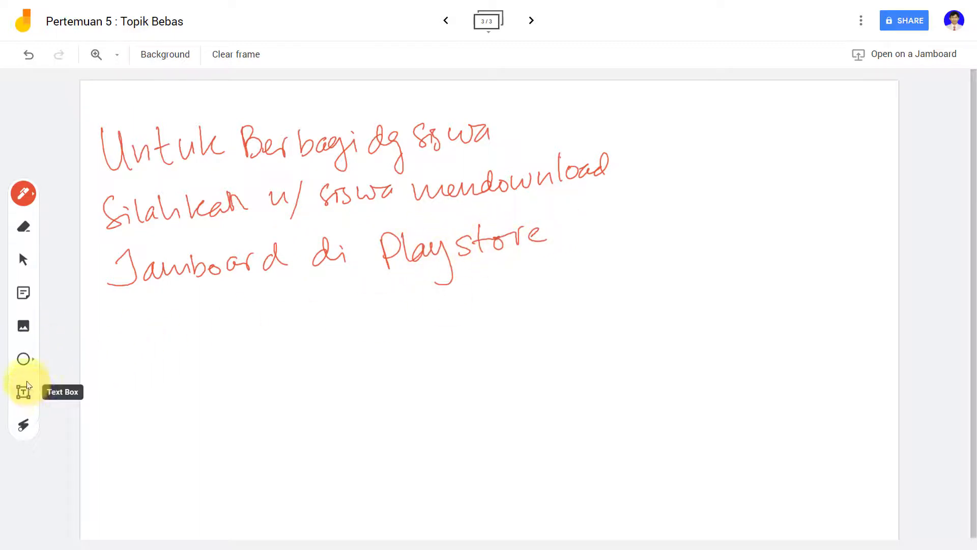
Step: Draw an arrow below the handwritten note and fill it pink
{"action": "left_click", "coordinate": [24, 359]}
{"action": "left_click", "coordinate": [152, 393]}
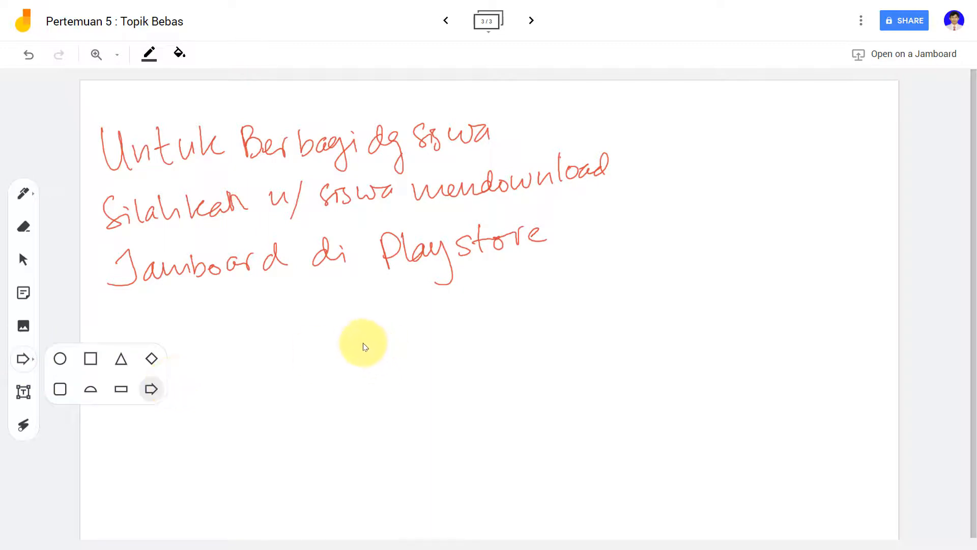
{"action": "left_click_drag", "start_coordinate": [364, 342], "coordinate": [439, 367]}
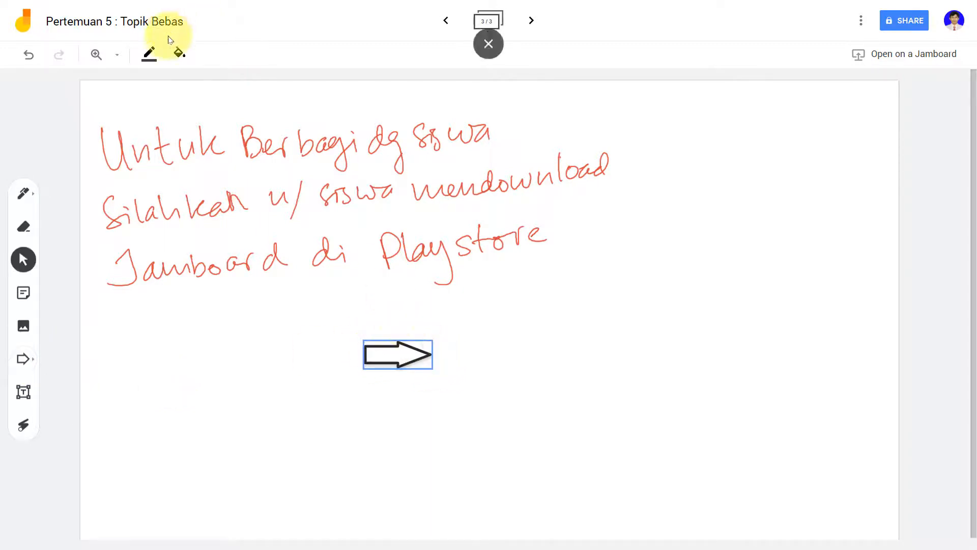
{"action": "left_click", "coordinate": [179, 53]}
{"action": "left_click", "coordinate": [211, 109]}
{"action": "left_click", "coordinate": [289, 346]}
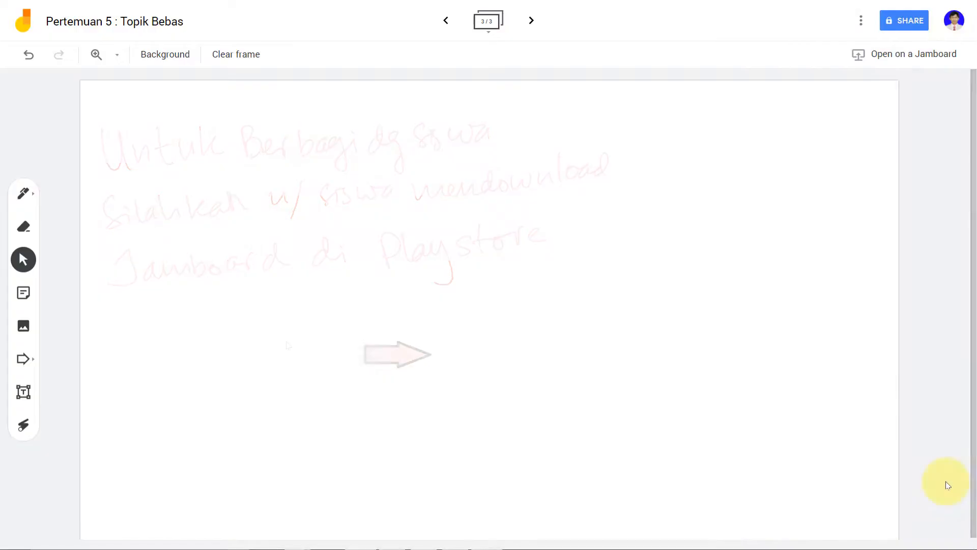
Step: Add the colleague as a collaborator on the jam with Viewer access
{"action": "left_click", "coordinate": [899, 26]}
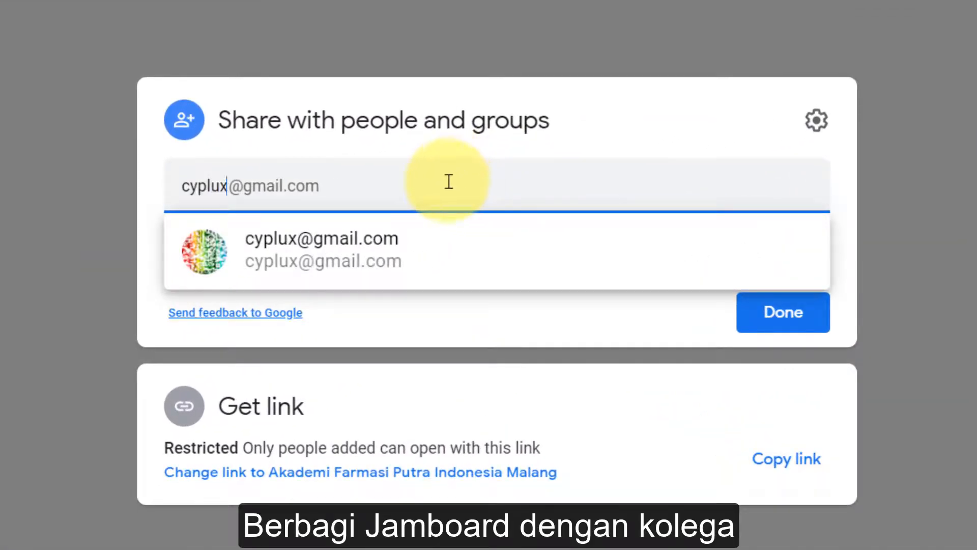
{"action": "left_click", "coordinate": [400, 259]}
{"action": "left_click", "coordinate": [402, 260]}
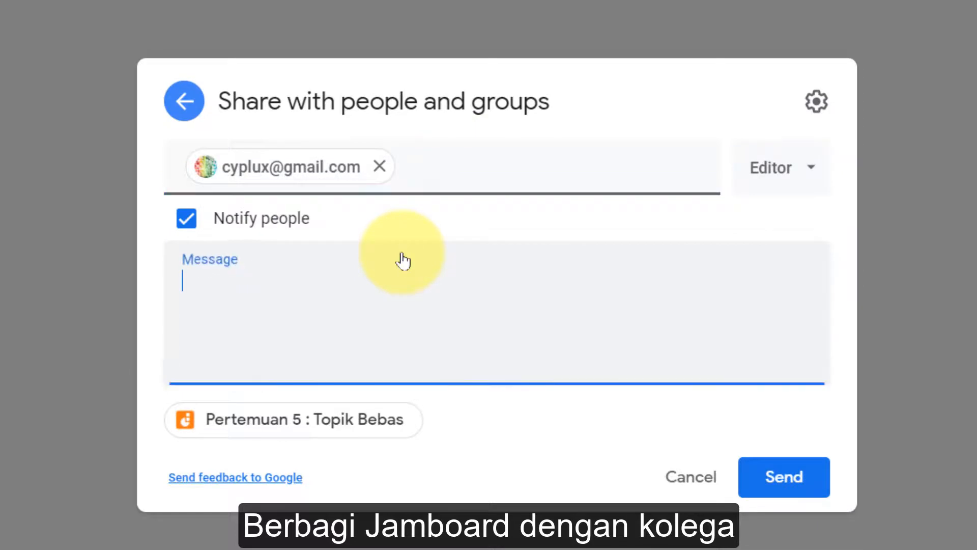
{"action": "left_click", "coordinate": [773, 178]}
{"action": "left_click", "coordinate": [798, 243]}
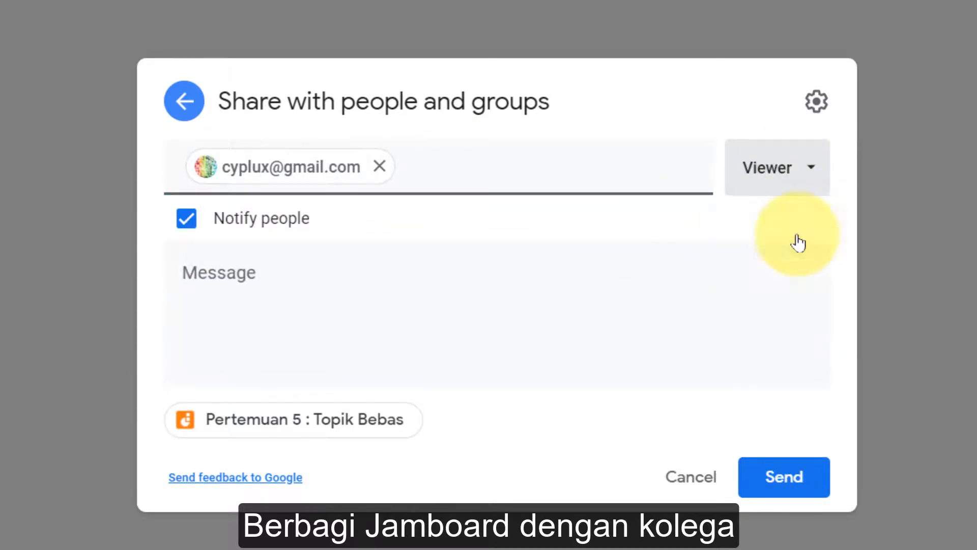
Step: Send the invite with message 'berbagi papan tulis scr online' and confirm external sharing
{"action": "left_click", "coordinate": [464, 283]}
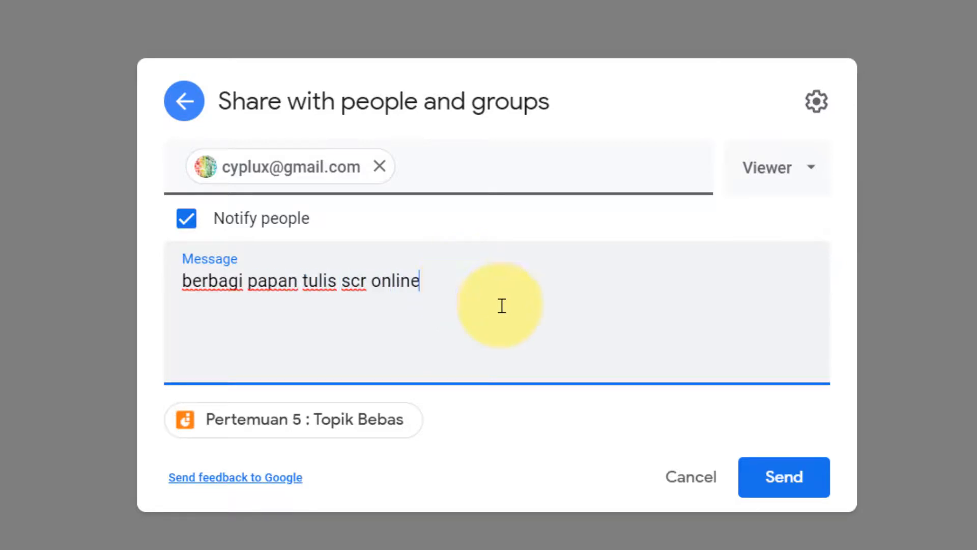
{"action": "left_click", "coordinate": [774, 475]}
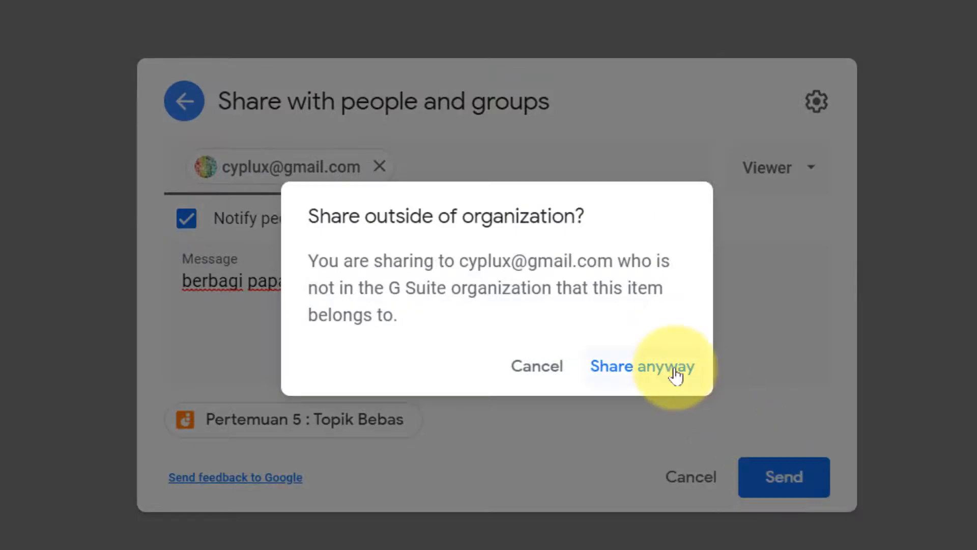
{"action": "left_click", "coordinate": [677, 376]}
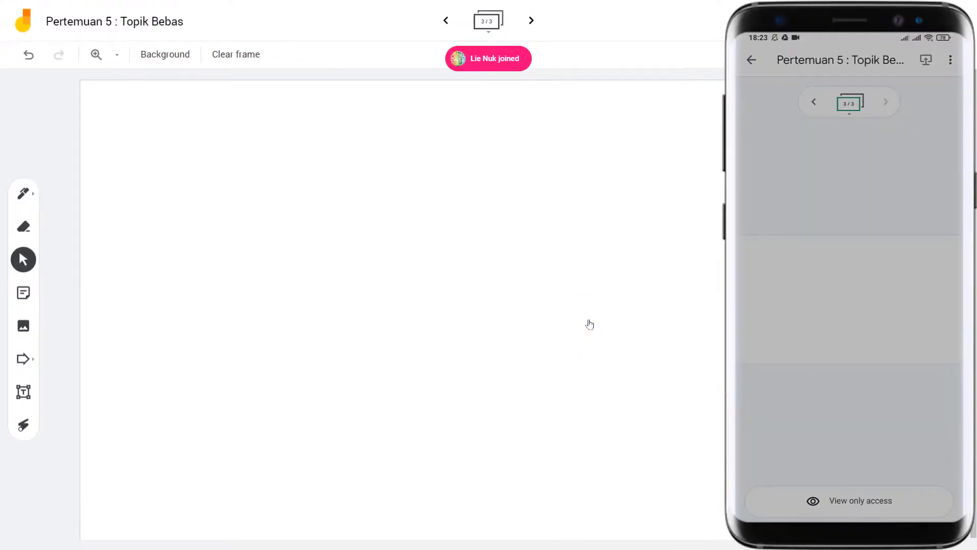
Step: Handwrite 'Disini siswa akan melihat ser realtime' in red pen on two lines at the frame's top
{"action": "left_click", "coordinate": [24, 194]}
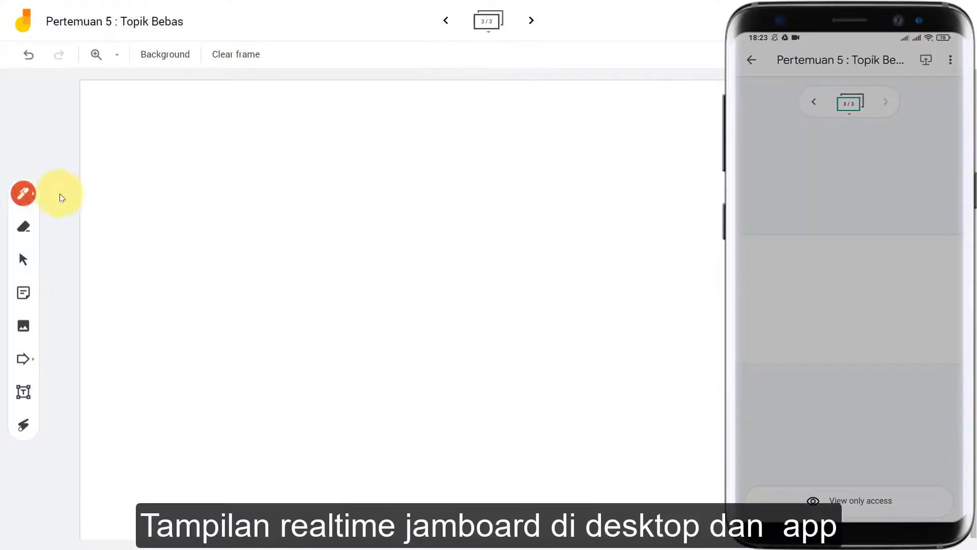
{"action": "left_click", "coordinate": [27, 194]}
{"action": "left_click", "coordinate": [122, 255]}
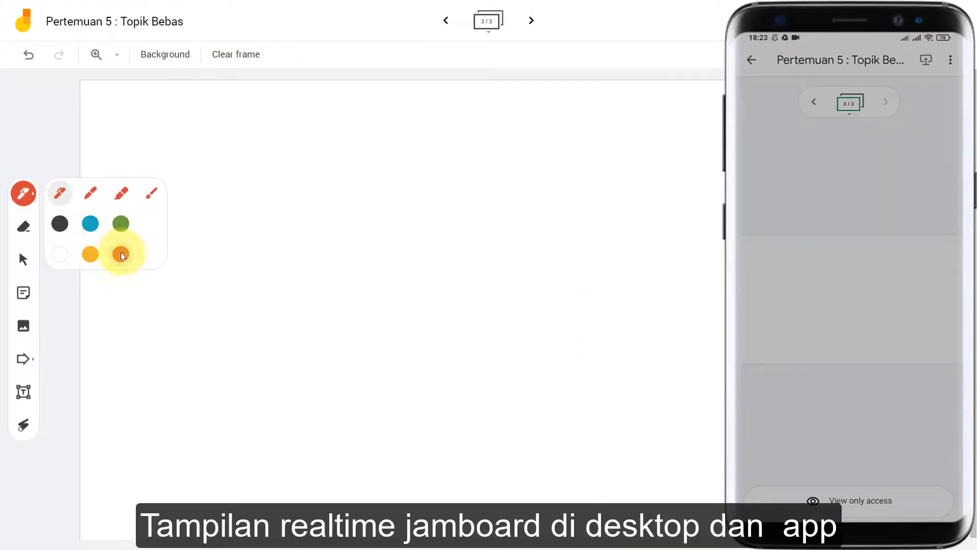
{"action": "mouse_move", "coordinate": [108, 112]}
{"action": "left_mouse_down"}
{"action": "mouse_move", "coordinate": [118, 157]}
{"action": "mouse_move", "coordinate": [266, 133]}
{"action": "mouse_move", "coordinate": [449, 137]}
{"action": "left_mouse_up"}
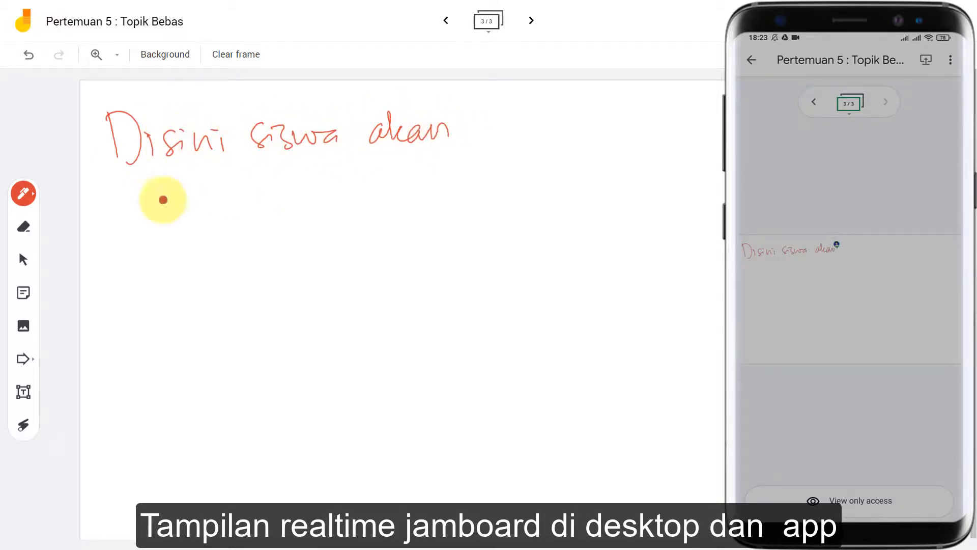
{"action": "mouse_move", "coordinate": [117, 196]}
{"action": "left_mouse_down"}
{"action": "mouse_move", "coordinate": [160, 216]}
{"action": "mouse_move", "coordinate": [211, 194]}
{"action": "mouse_move", "coordinate": [406, 188]}
{"action": "mouse_move", "coordinate": [460, 158]}
{"action": "mouse_move", "coordinate": [500, 175]}
{"action": "mouse_move", "coordinate": [558, 148]}
{"action": "left_mouse_up"}
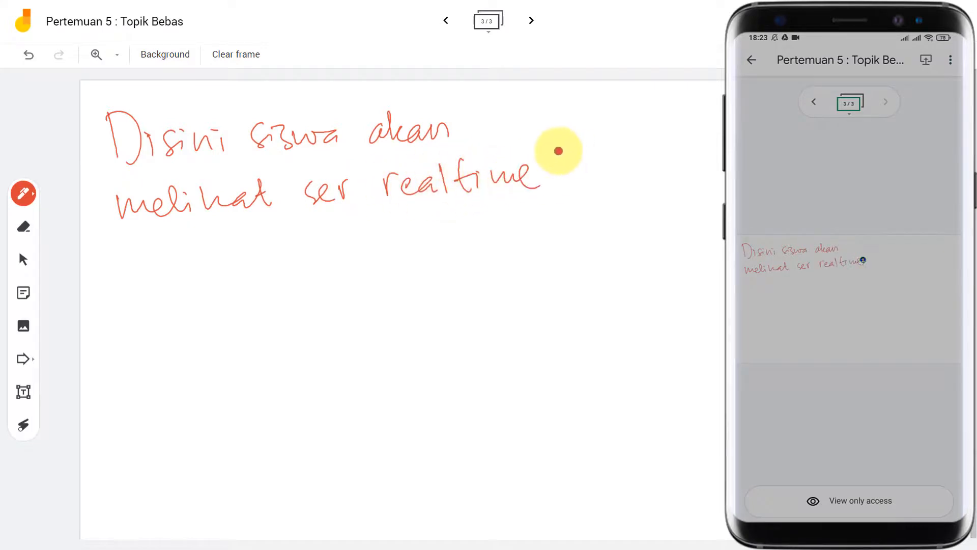
{"action": "left_click", "coordinate": [23, 326]}
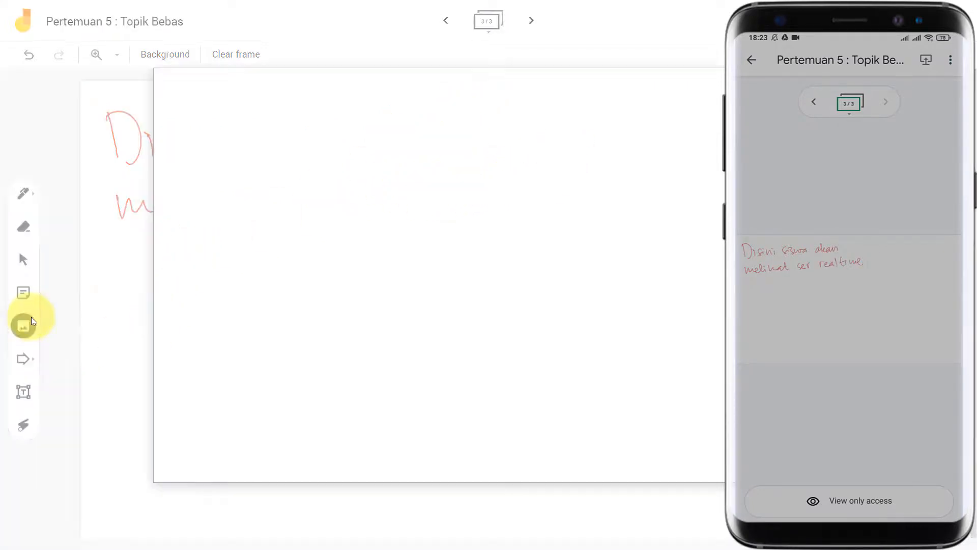
Step: Insert the digital whiteboard image found through a Google image search for 'jamboard'
{"action": "left_click", "coordinate": [279, 118]}
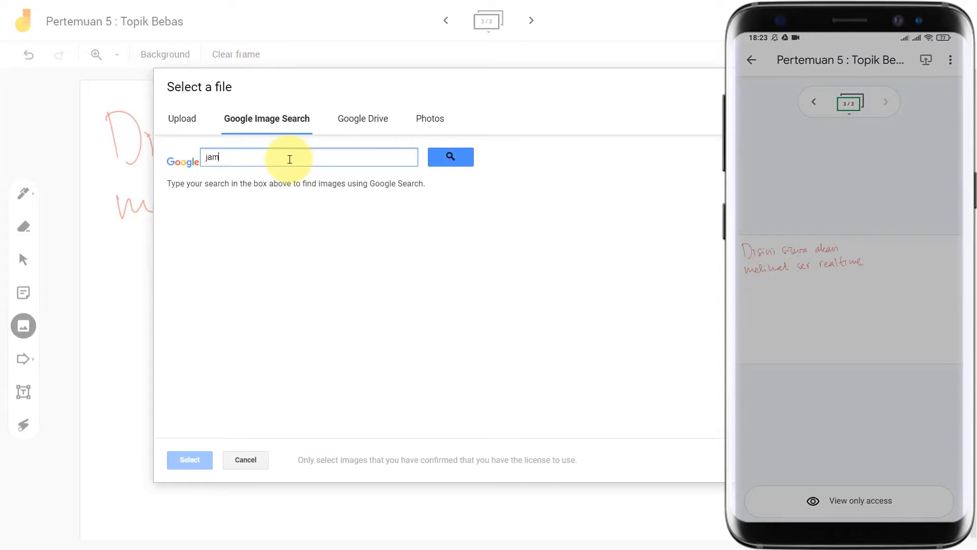
{"action": "type", "text": "jamboard"}
{"action": "left_click", "coordinate": [448, 157]}
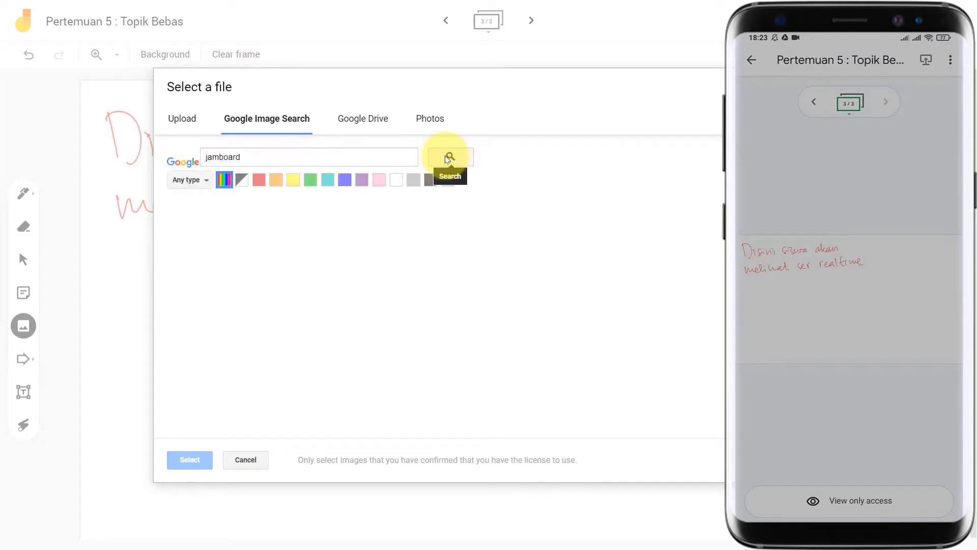
{"action": "left_click", "coordinate": [414, 358]}
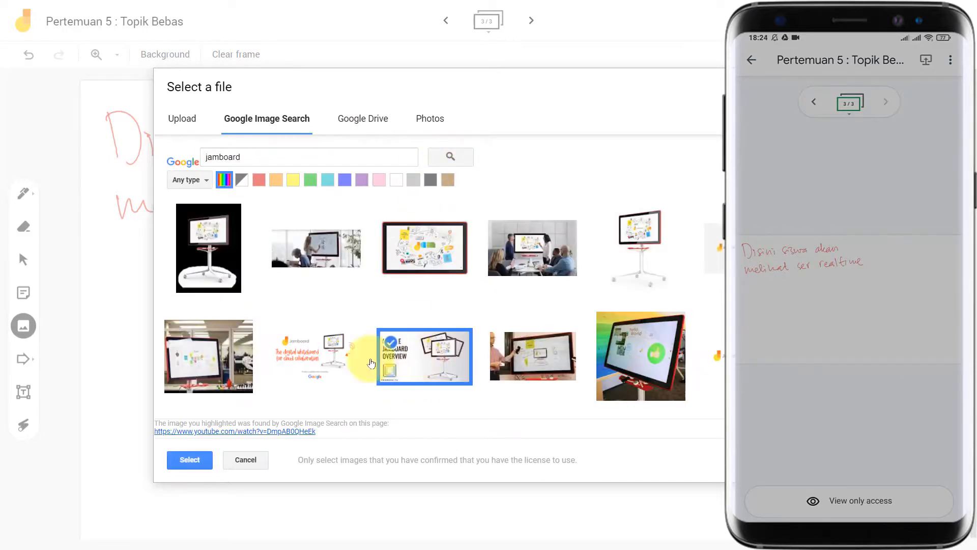
{"action": "left_click", "coordinate": [283, 359]}
{"action": "left_click", "coordinate": [189, 460]}
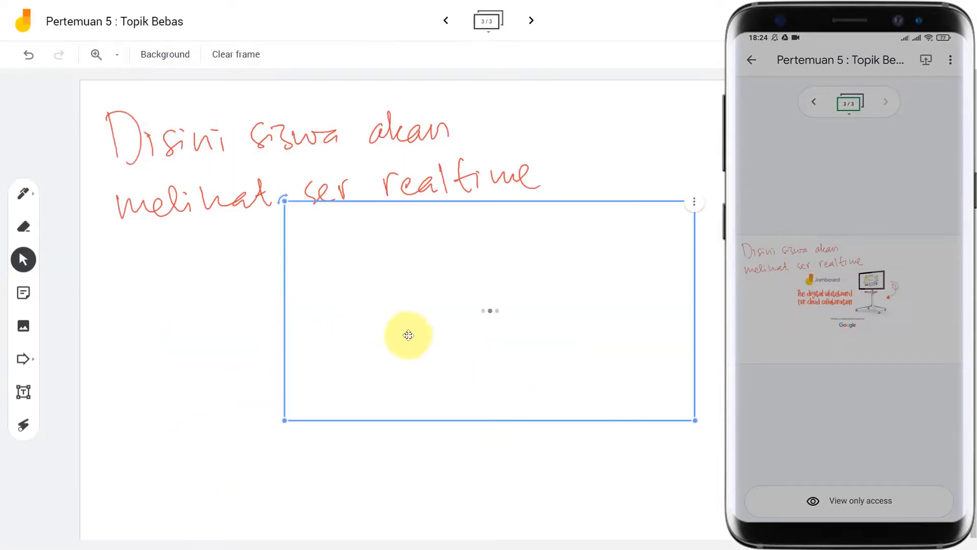
Step: Move the image below the red note and tilt it counter-clockwise
{"action": "left_click_drag", "start_coordinate": [648, 289], "coordinate": [497, 353]}
{"action": "left_click_drag", "start_coordinate": [131, 262], "coordinate": [113, 308]}
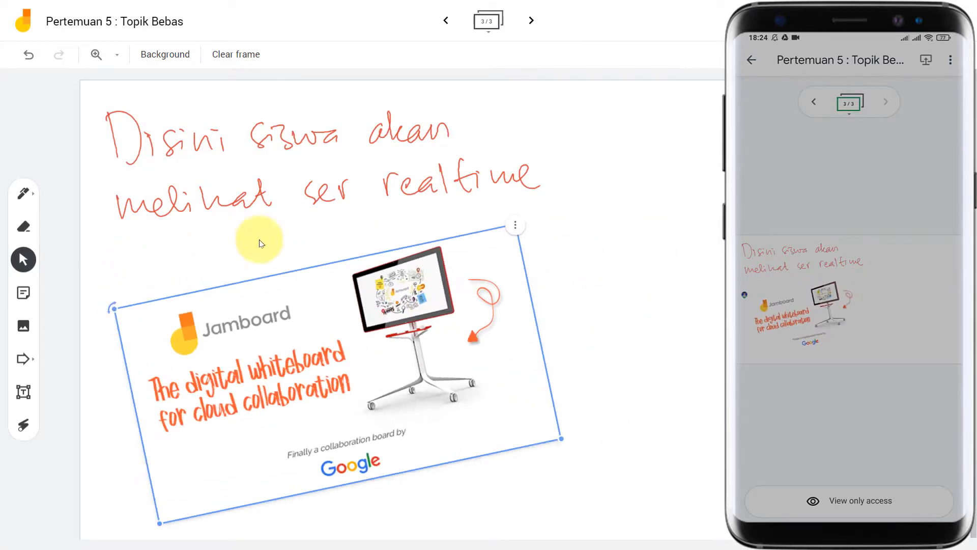
{"action": "left_click", "coordinate": [263, 238]}
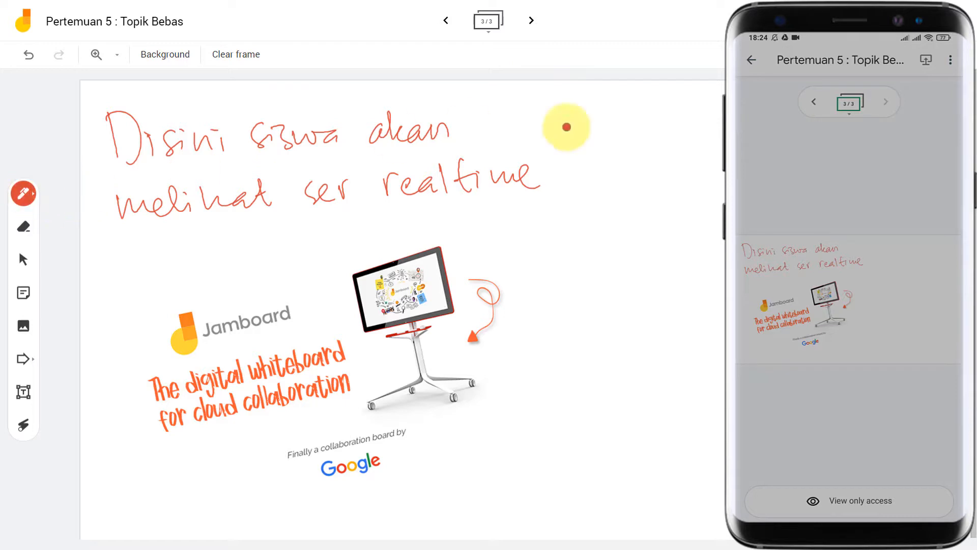
Step: Handwrite 'Anda juga bisa simpan' at the top right and underline 'simpan'
{"action": "mouse_move", "coordinate": [558, 121]}
{"action": "left_mouse_down"}
{"action": "mouse_move", "coordinate": [631, 91]}
{"action": "mouse_move", "coordinate": [692, 108]}
{"action": "mouse_move", "coordinate": [896, 101]}
{"action": "left_mouse_up"}
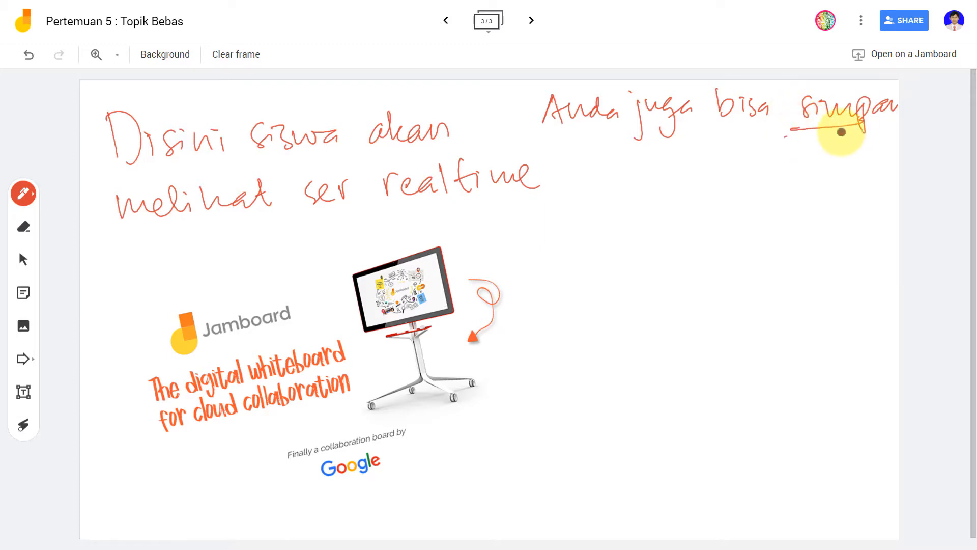
{"action": "left_click_drag", "start_coordinate": [842, 132], "coordinate": [873, 129]}
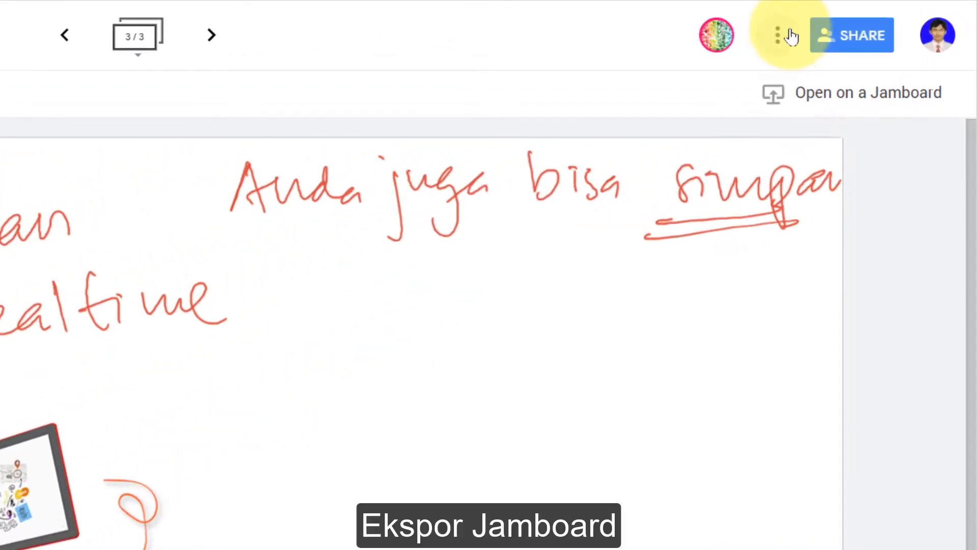
Step: Check the More actions export options, then draw a small two-stroke red mark below 'Anda juga'
{"action": "left_click", "coordinate": [790, 36]}
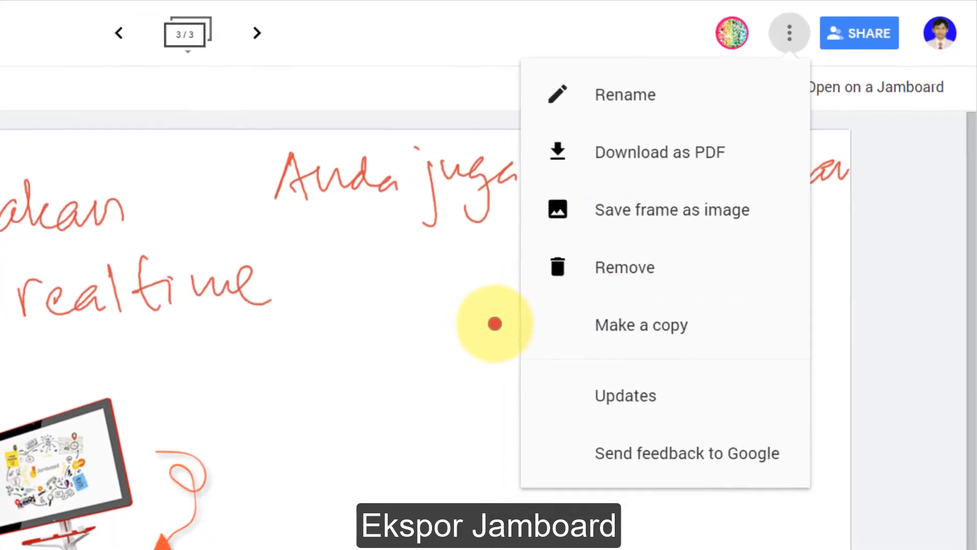
{"action": "left_click", "coordinate": [495, 324]}
{"action": "left_click_drag", "start_coordinate": [371, 276], "coordinate": [400, 274]}
{"action": "left_click_drag", "start_coordinate": [413, 307], "coordinate": [449, 307]}
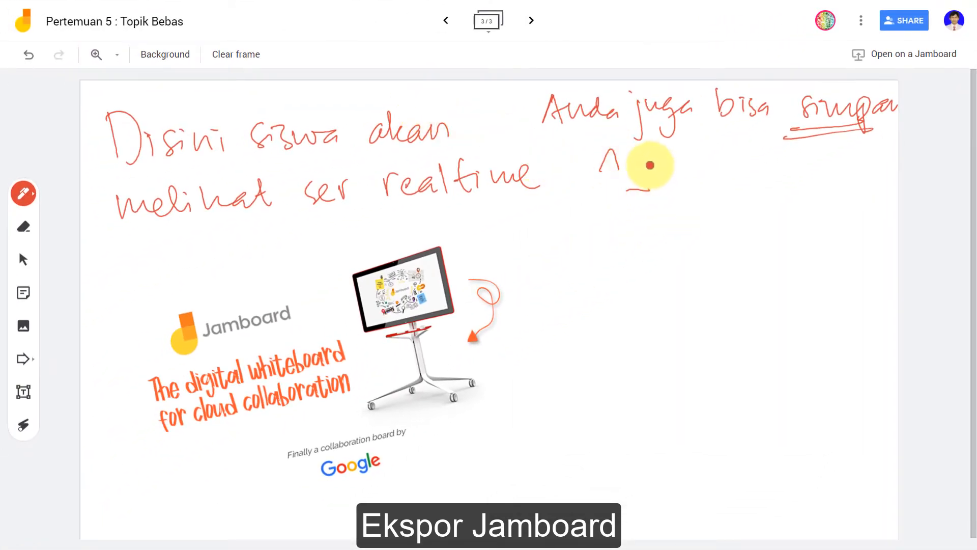